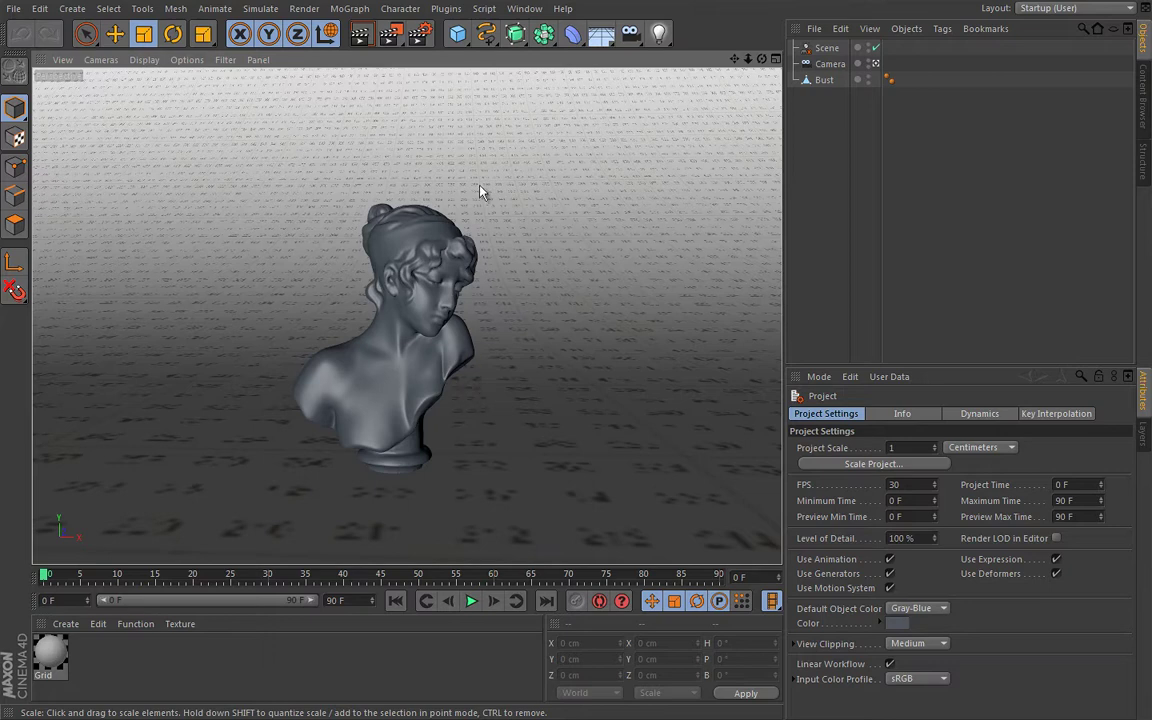
# Step: Create a new Maxwell material from Plugins > Maxwell_for_Cinema_4D > Material
pyautogui.click(446, 9)
pyautogui.moveTo(472, 56)
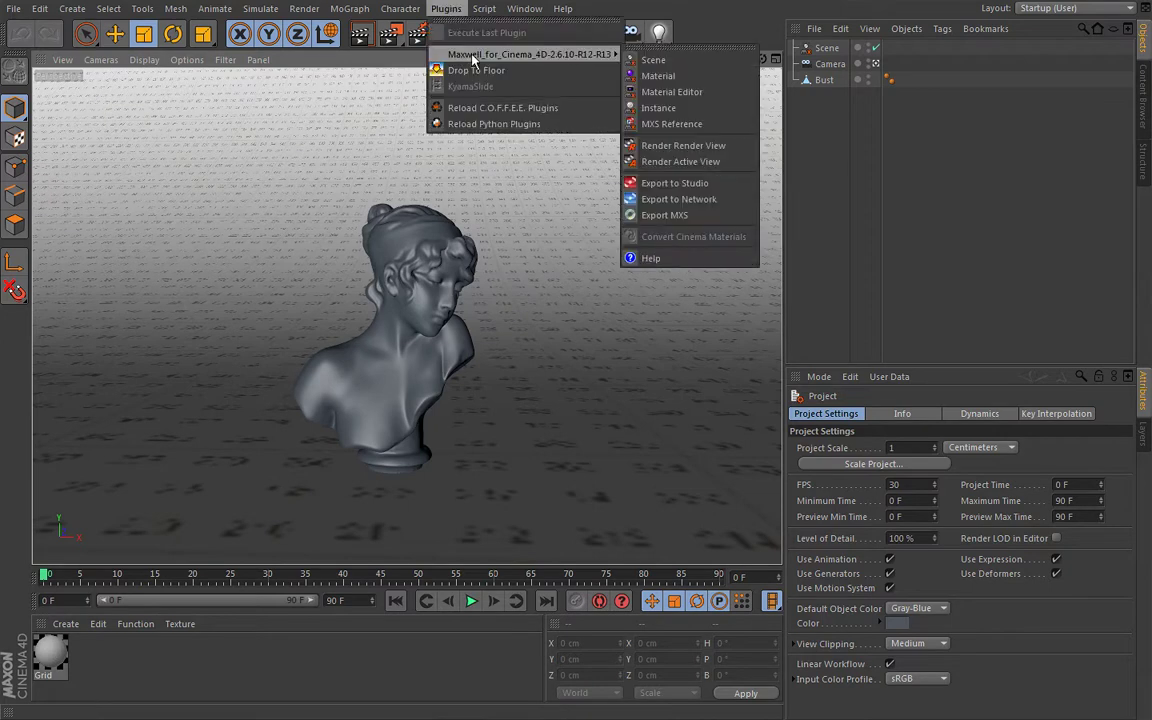
pyautogui.click(656, 76)
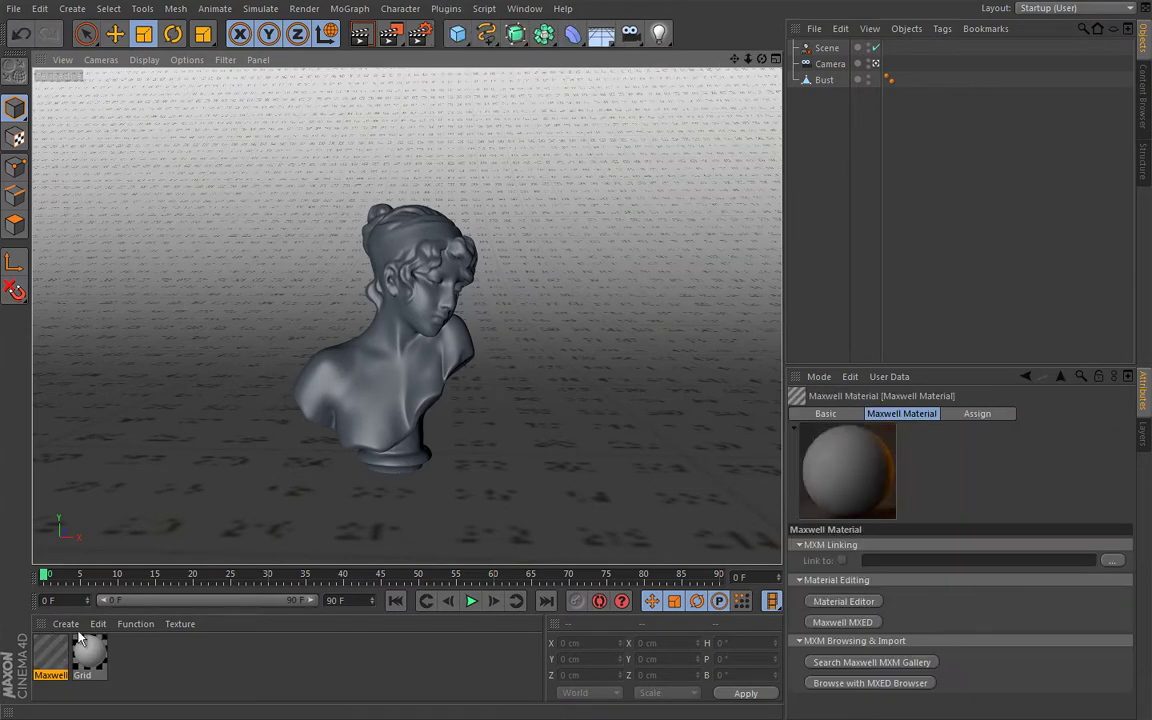
# Step: Open the material's editor, confirm the BSDF IOR stays Custom, and close the editor
pyautogui.doubleClick(50, 655)
pyautogui.moveTo(383, 192); pyautogui.dragTo(446, 131)
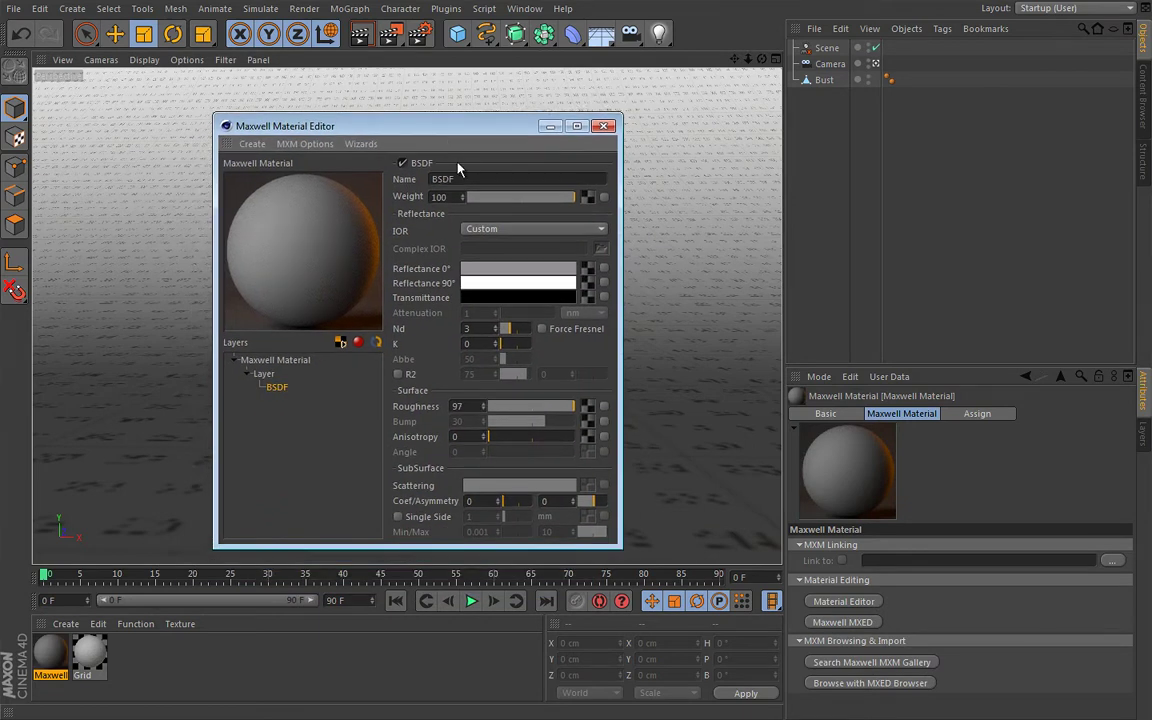
pyautogui.moveTo(393, 236)
pyautogui.mouseDown()
pyautogui.moveTo(452, 226)
pyautogui.moveTo(610, 239)
pyautogui.mouseUp()
pyautogui.press('Escape')
pyautogui.click(602, 230)
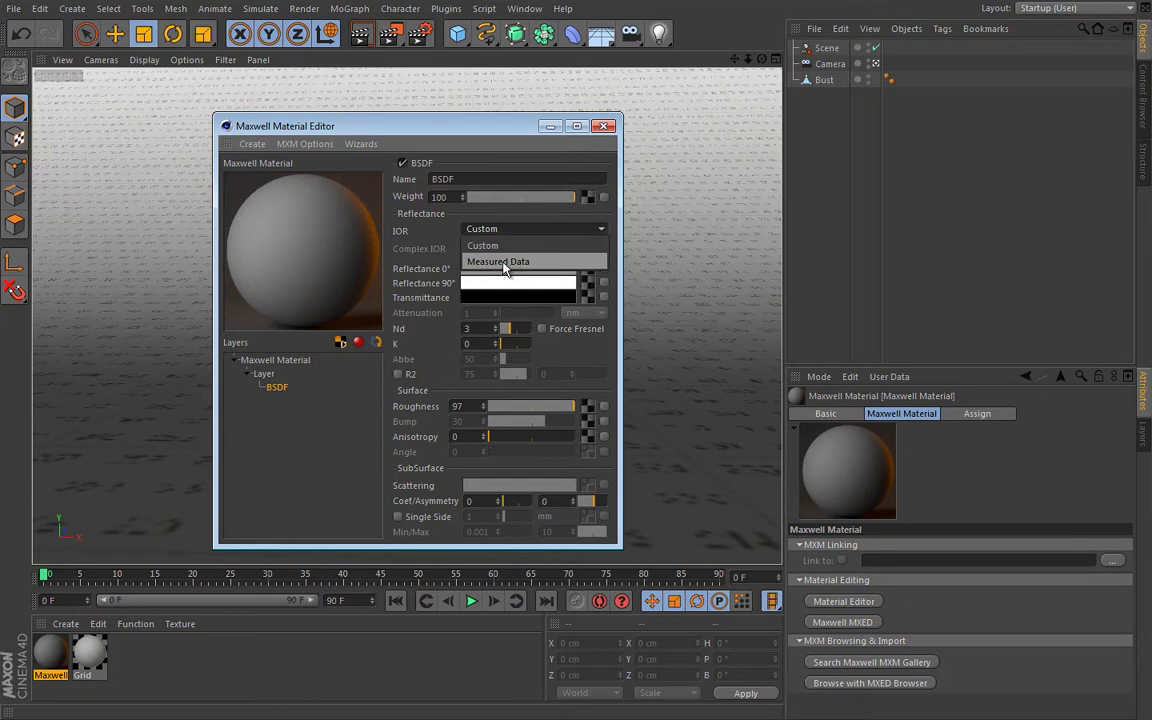
pyautogui.click(470, 243)
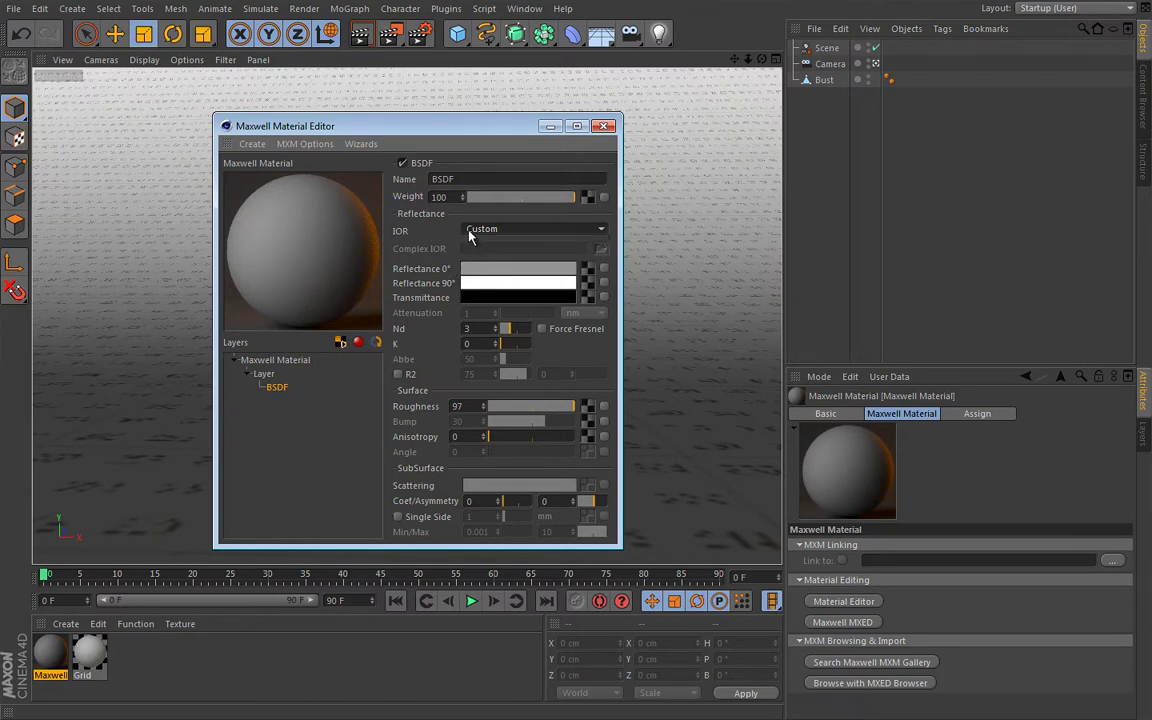
pyautogui.click(605, 127)
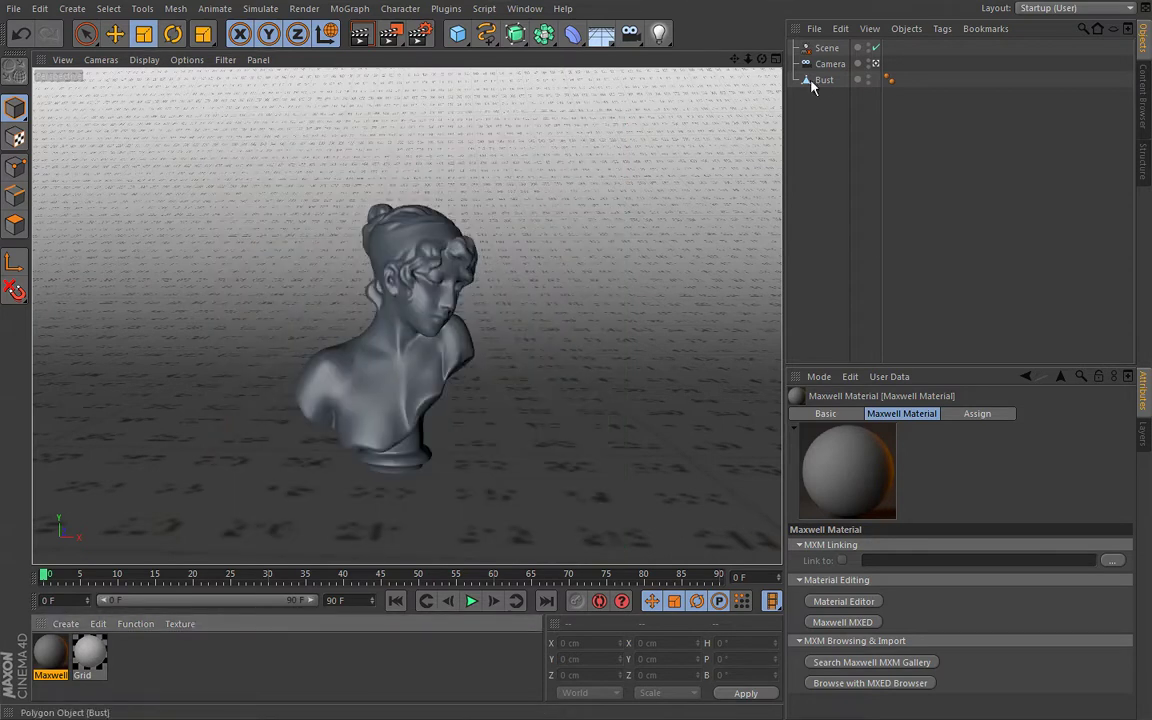
# Step: In the Maxwell Scene object's Environment settings, tick Sun for the Physical Sky
pyautogui.click(825, 48)
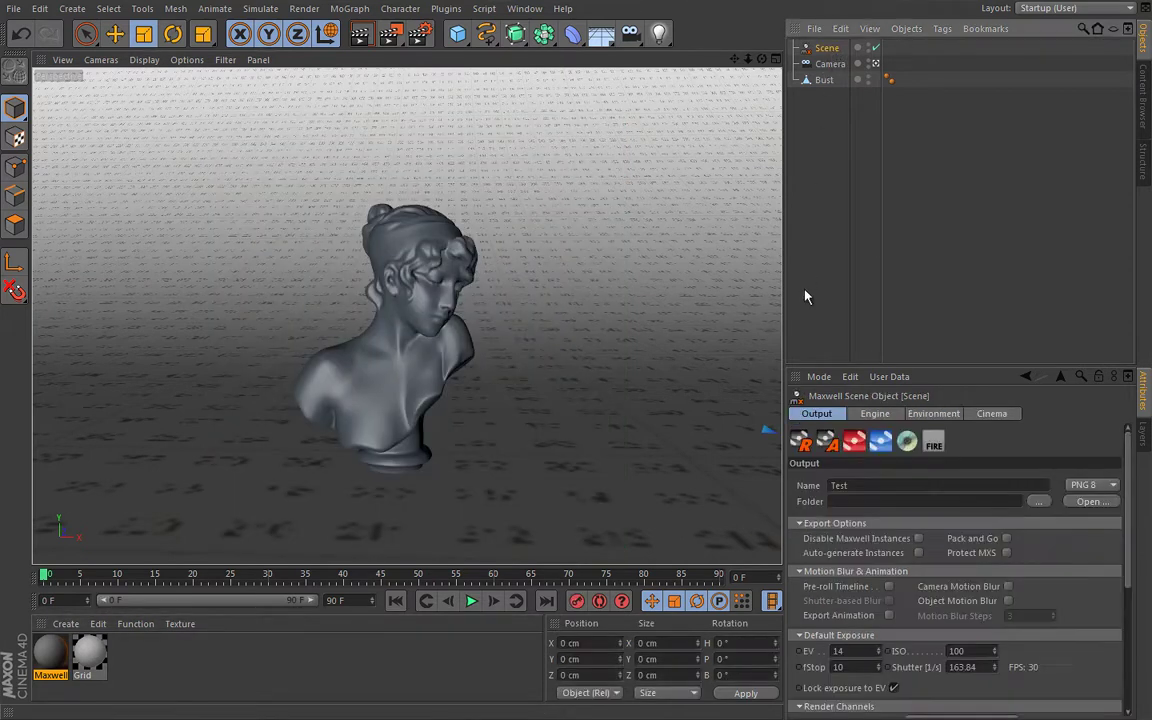
pyautogui.click(928, 414)
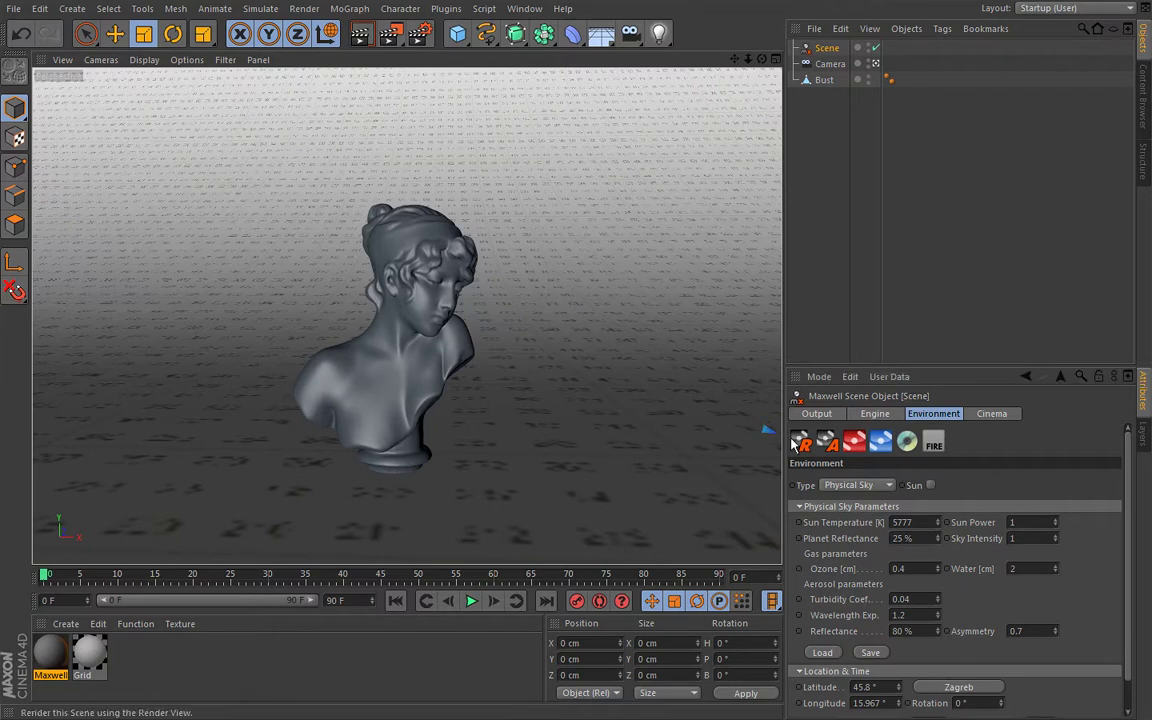
pyautogui.click(931, 486)
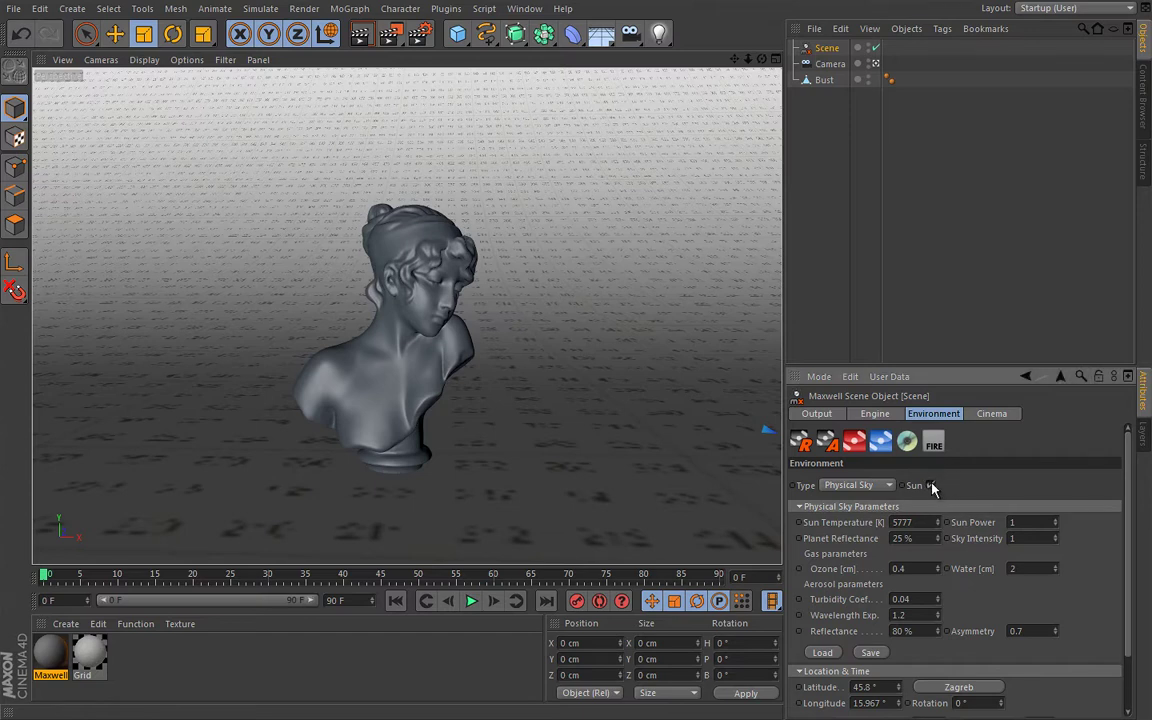
pyautogui.click(815, 508)
pyautogui.click(814, 508)
# Step: Change the Physical Sky time to 06:30:00 by entering 06 as the hour
pyautogui.click(800, 507)
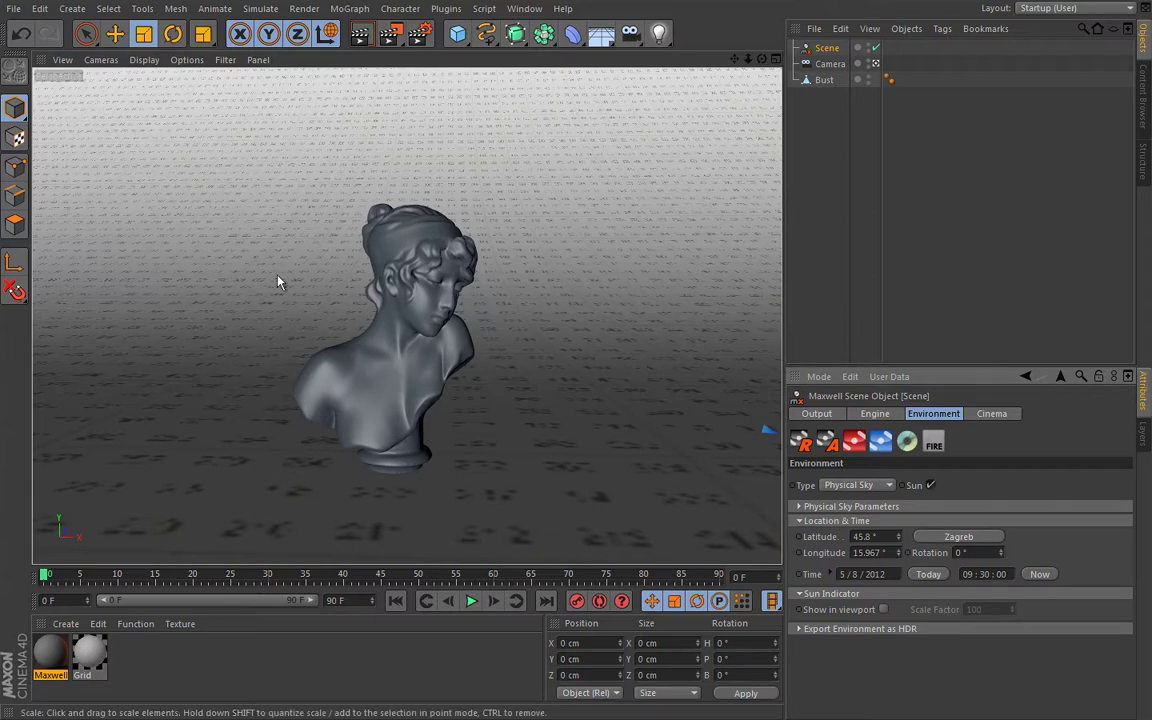
pyautogui.click(970, 574)
pyautogui.write('06')
pyautogui.press('Return')
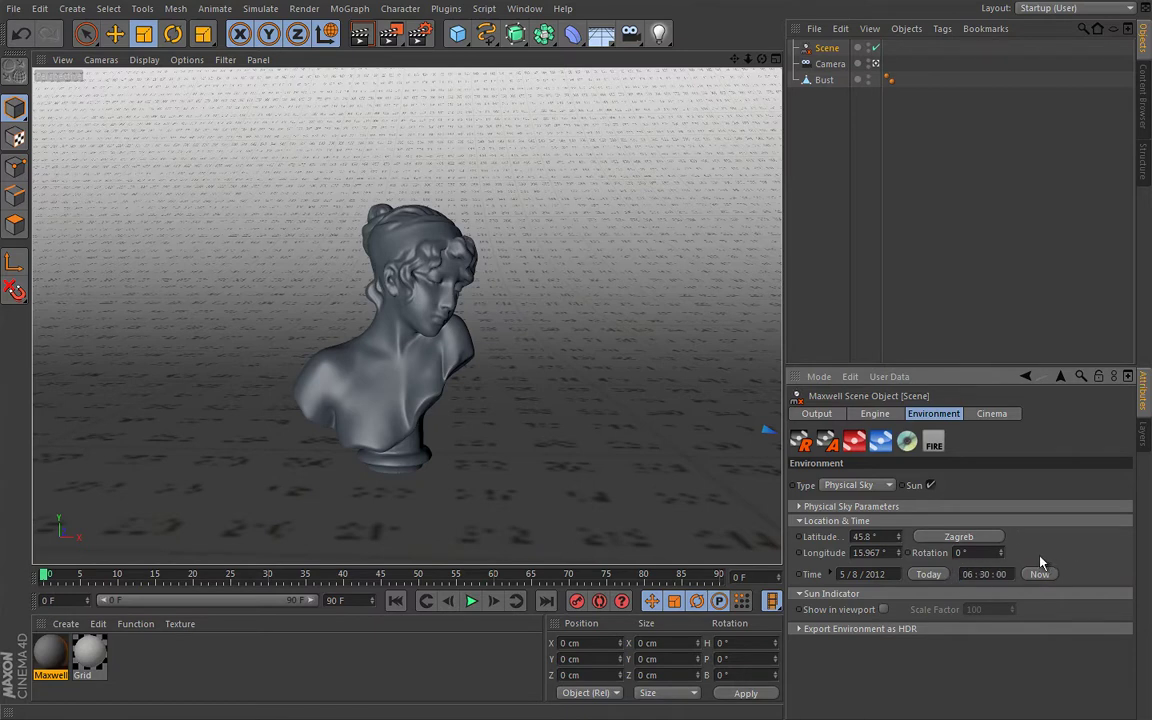
# Step: Render an enlarged Maxwell Fire preview of the bust under the 06:30 sun, then stop and close it
pyautogui.click(934, 443)
pyautogui.moveTo(920, 345); pyautogui.dragTo(458, 244)
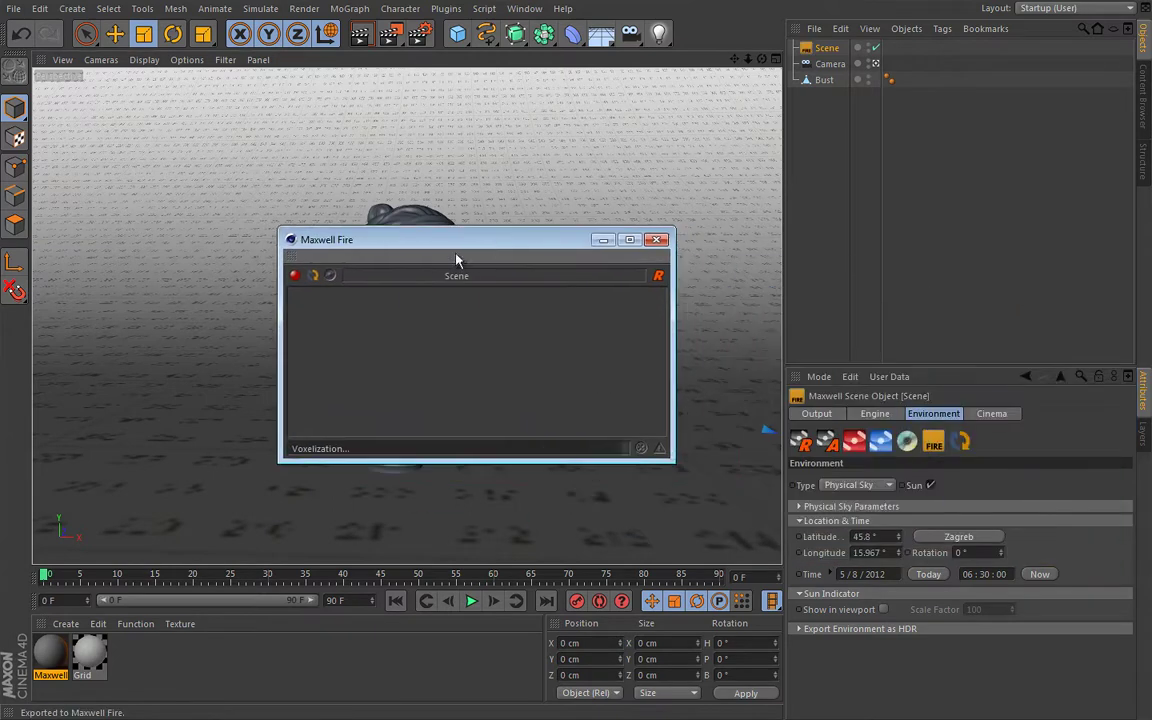
pyautogui.moveTo(672, 462); pyautogui.dragTo(759, 568)
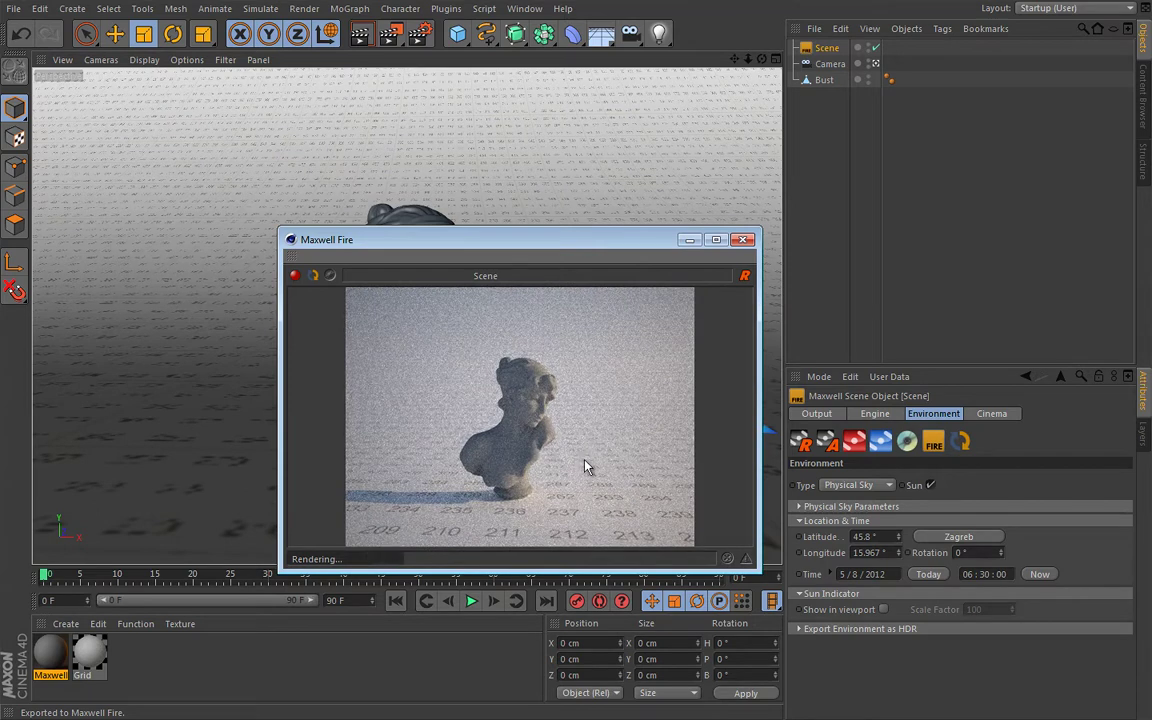
pyautogui.click(296, 278)
pyautogui.click(742, 239)
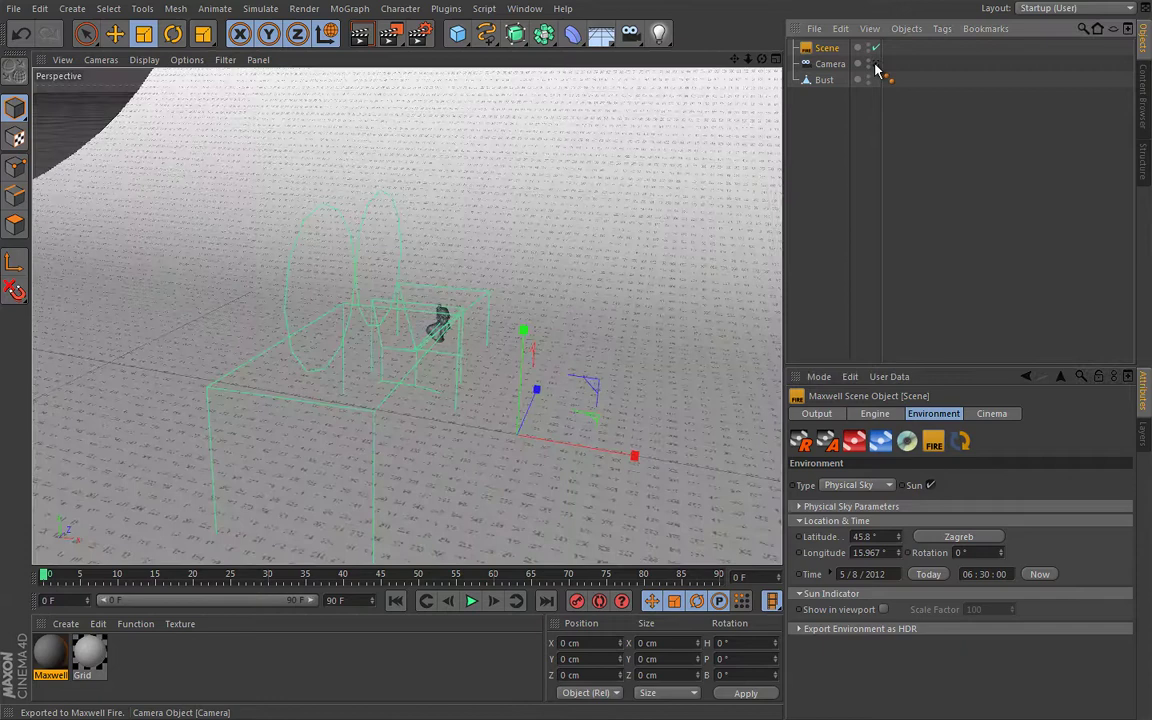
# Step: Leave the camera view and show the sun indicator in the perspective viewport
pyautogui.click(875, 64)
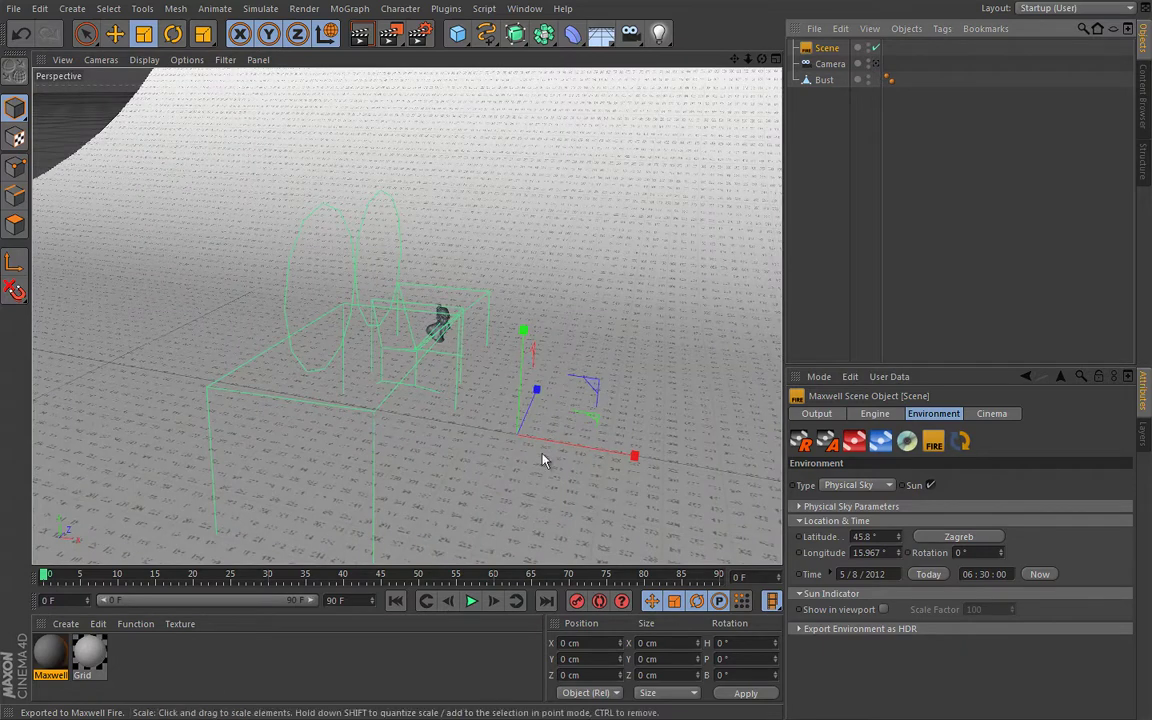
pyautogui.click(884, 609)
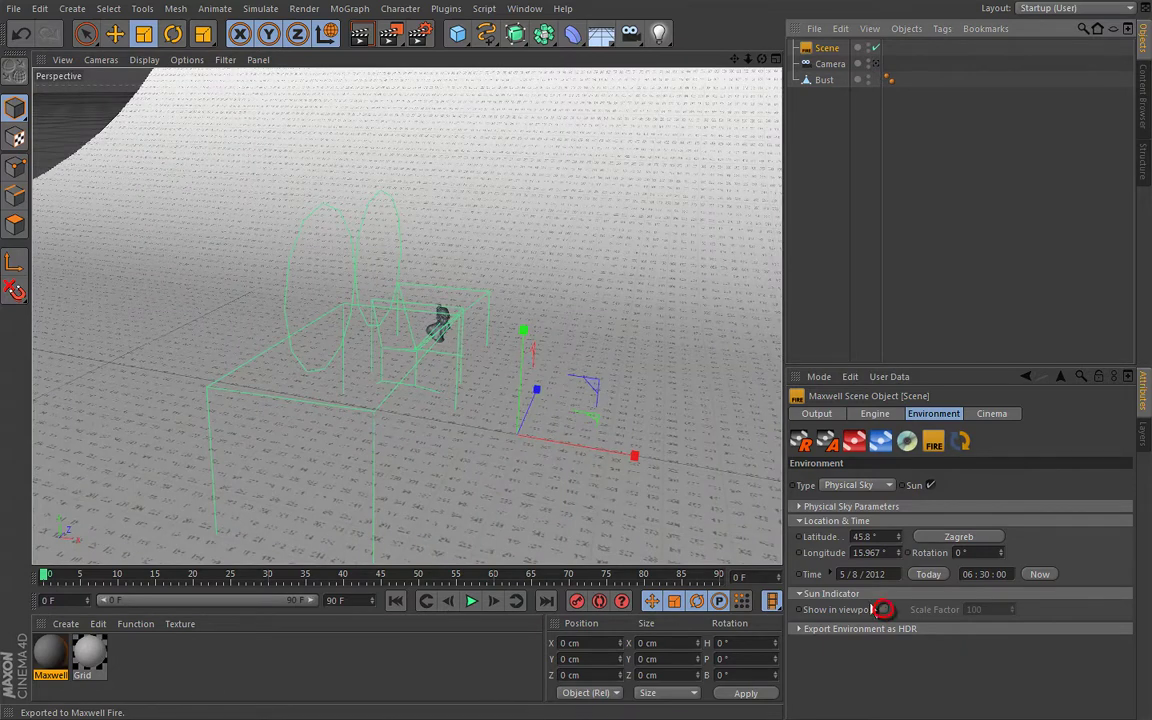
pyautogui.click(884, 610)
pyautogui.keyDown('alt'); pyautogui.moveTo(634, 390); pyautogui.dragTo(419, 429); pyautogui.keyUp('alt')
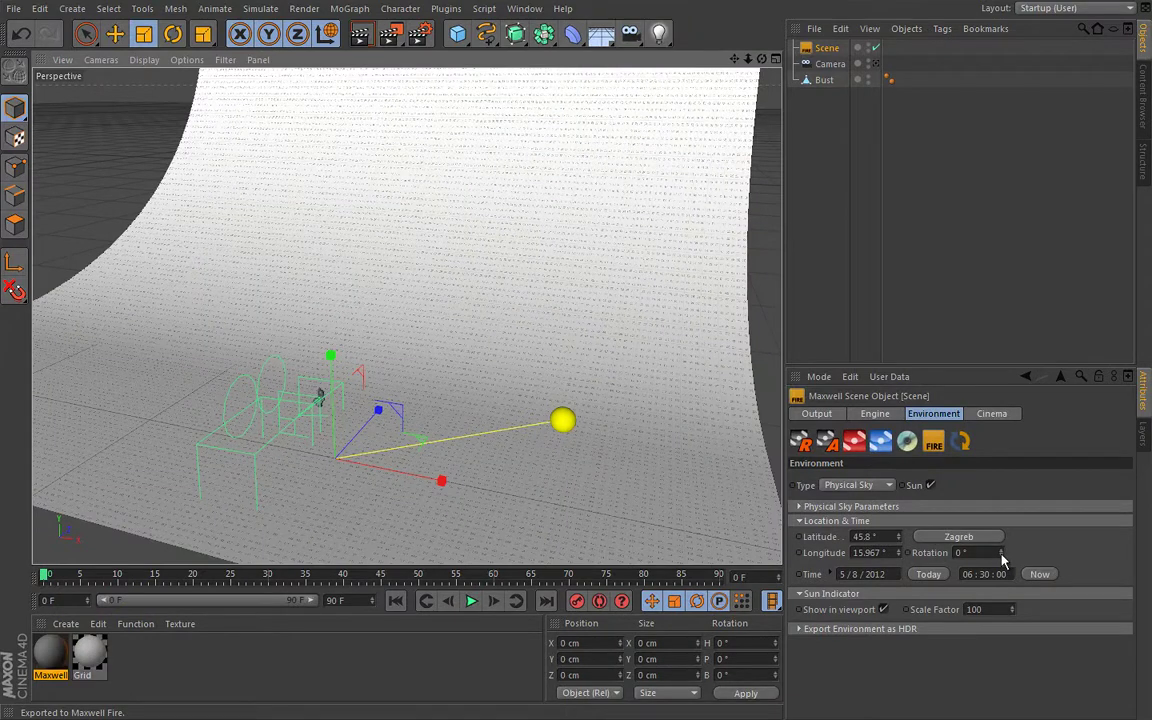
# Step: Rotate the Physical Sky sun to 230° around the bust
pyautogui.moveTo(1000, 556); pyautogui.dragTo(1013, 410)
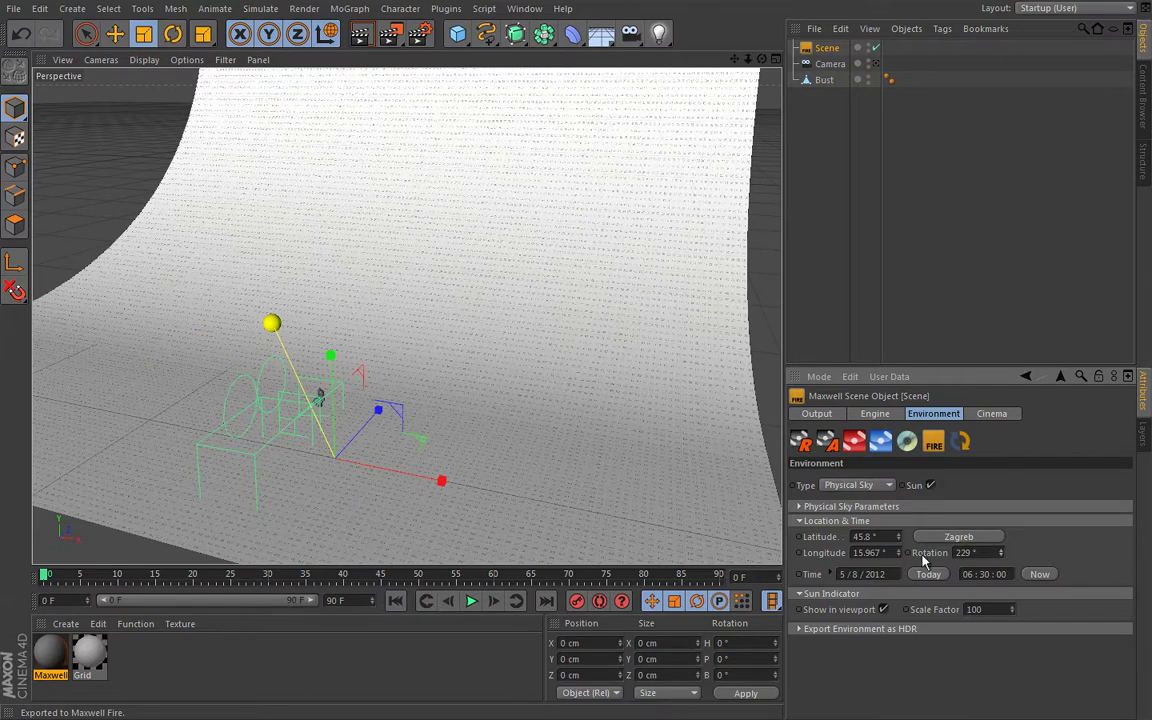
pyautogui.click(1001, 550)
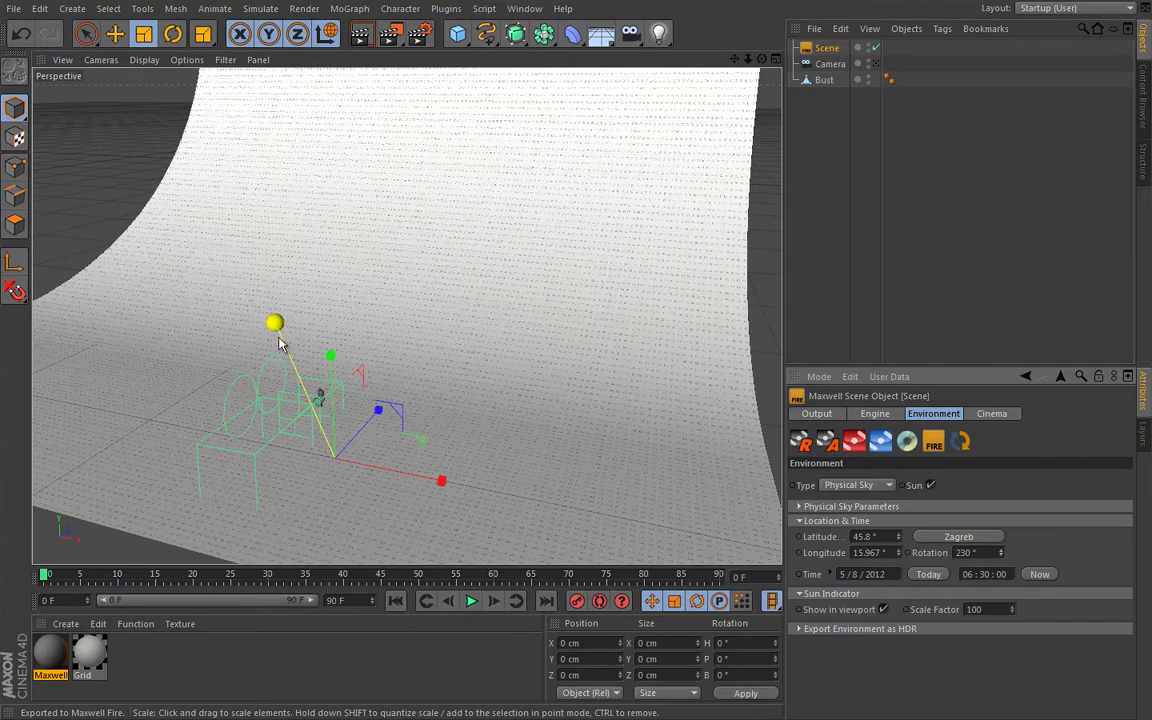
pyautogui.keyDown('alt'); pyautogui.moveTo(272, 322); pyautogui.dragTo(315, 370); pyautogui.keyUp('alt')
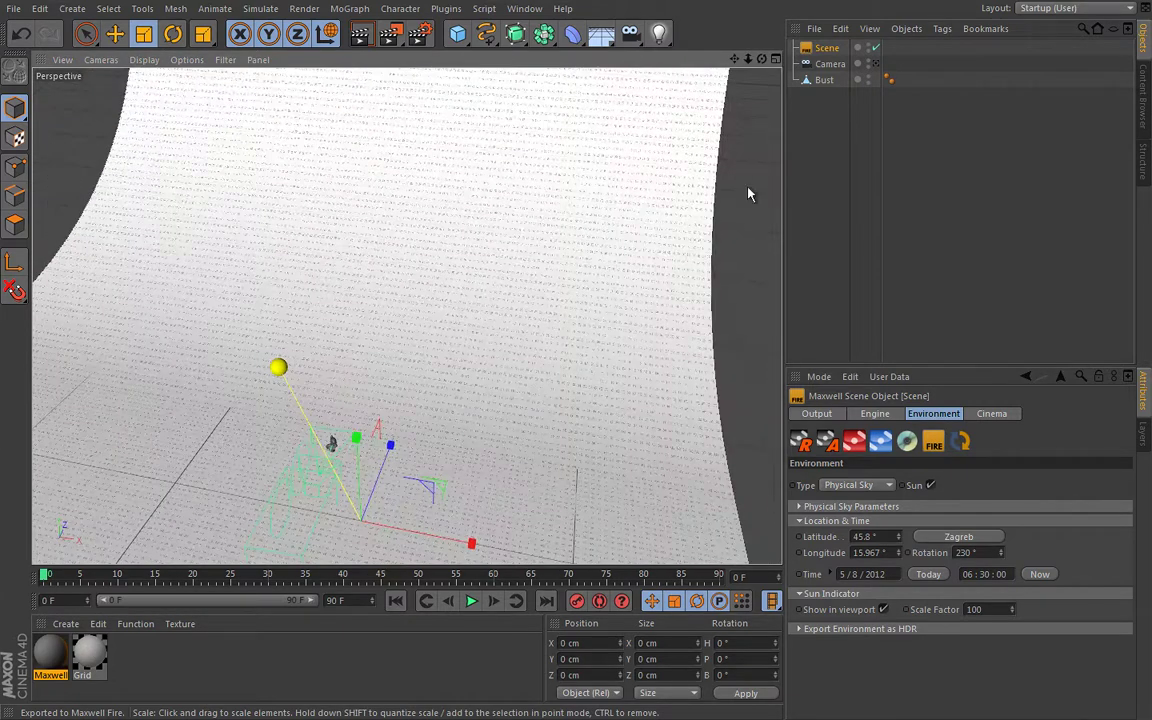
# Step: Re-render the bust through the camera in Maxwell Fire to check the 230° sun, then close it
pyautogui.click(875, 64)
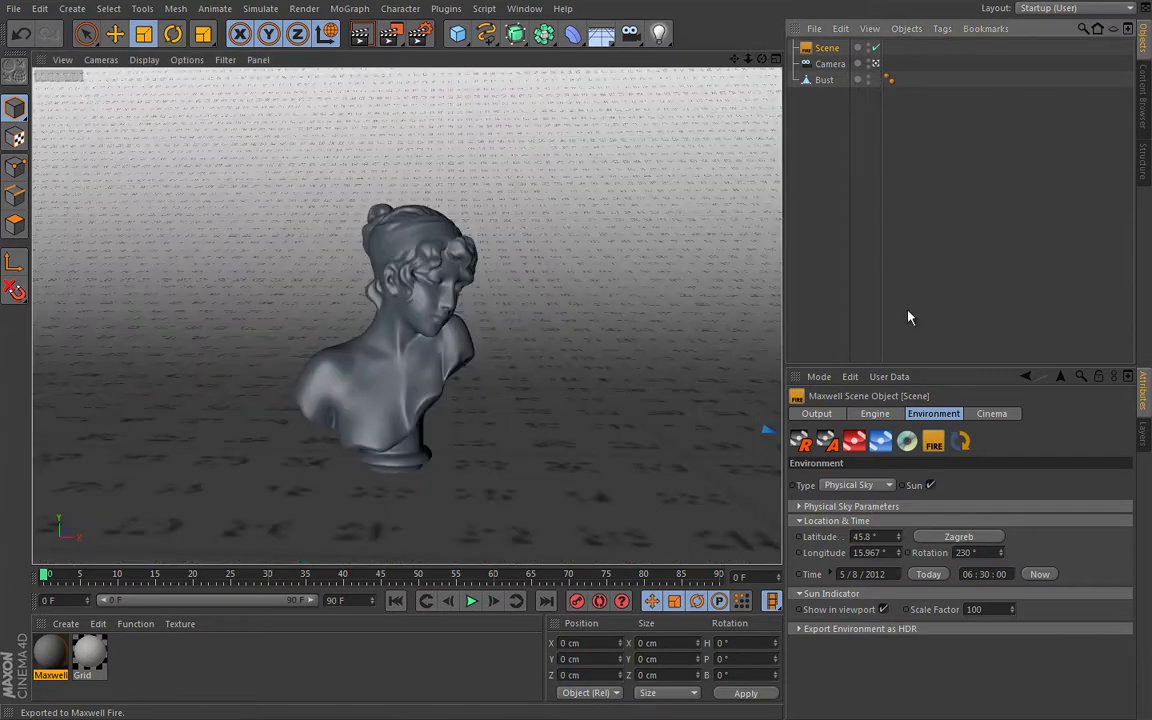
pyautogui.click(924, 445)
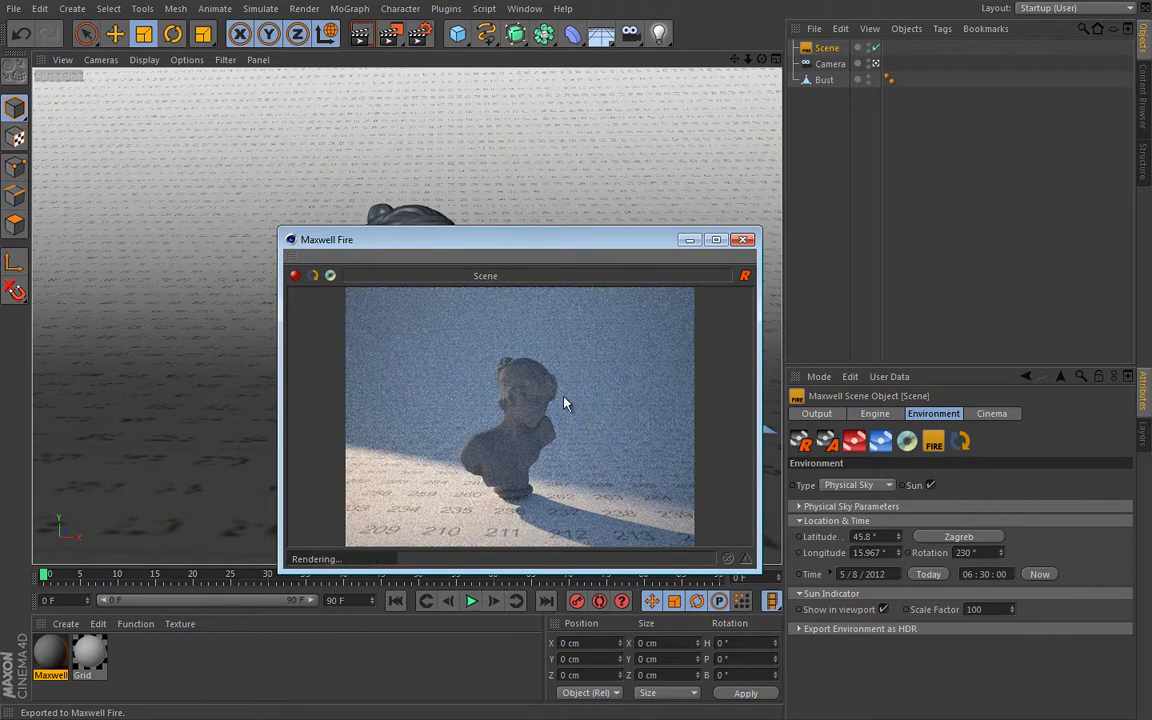
pyautogui.click(295, 275)
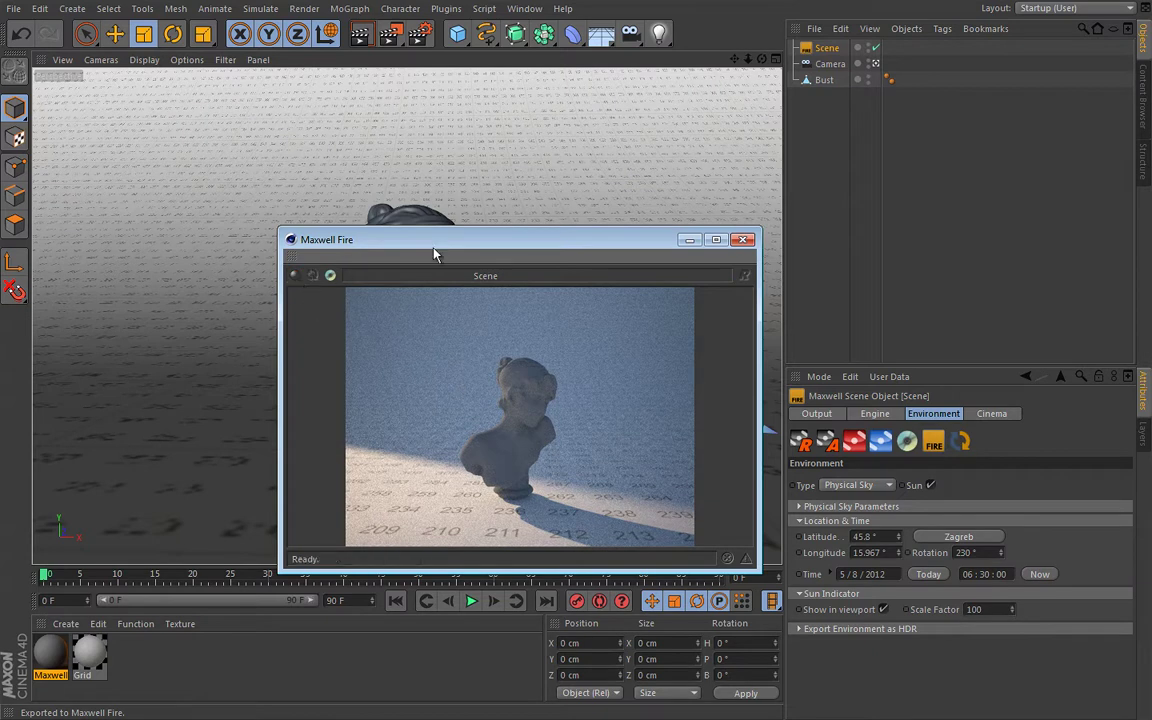
pyautogui.click(743, 239)
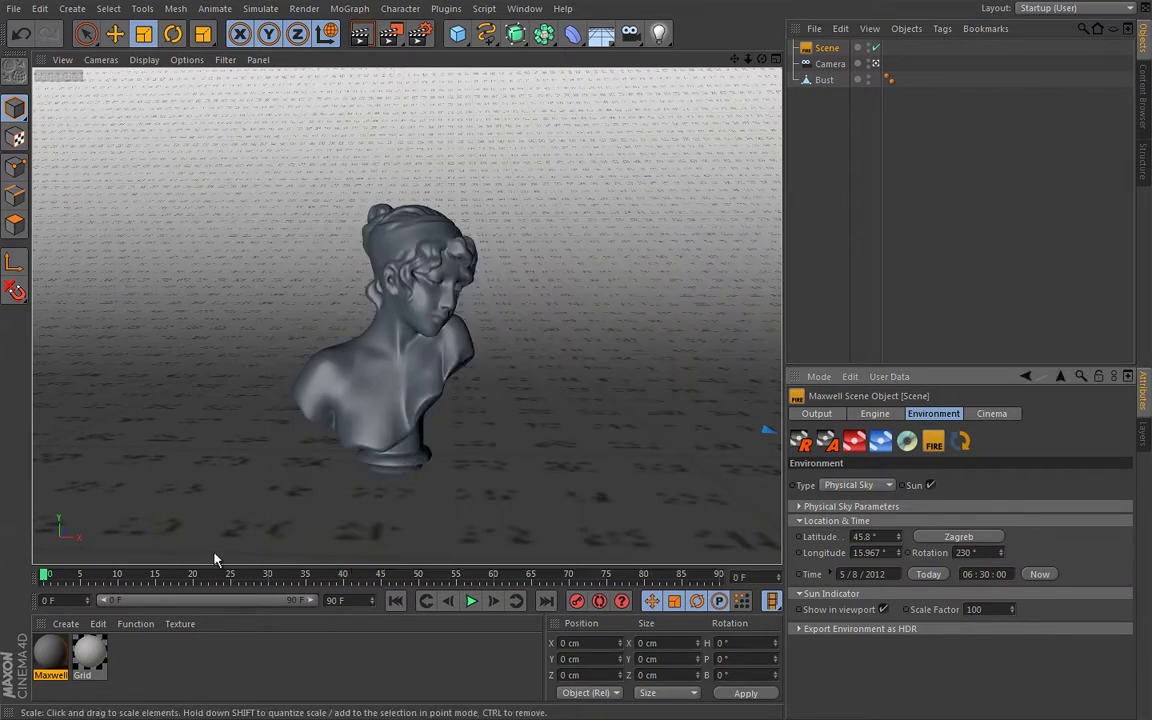
# Step: Reopen the Maxwell material's editor on its BSDF layer showing Custom IOR, Nd 3, Roughness 97
pyautogui.doubleClick(50, 653)
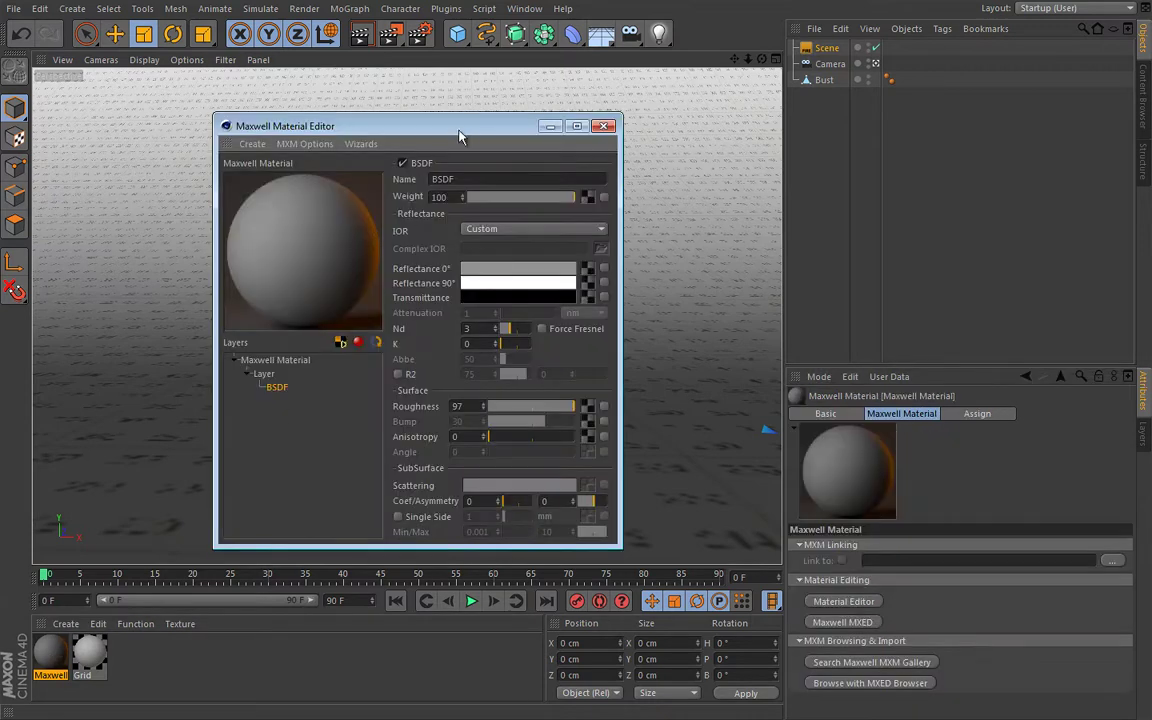
pyautogui.moveTo(418, 116); pyautogui.dragTo(412, 109)
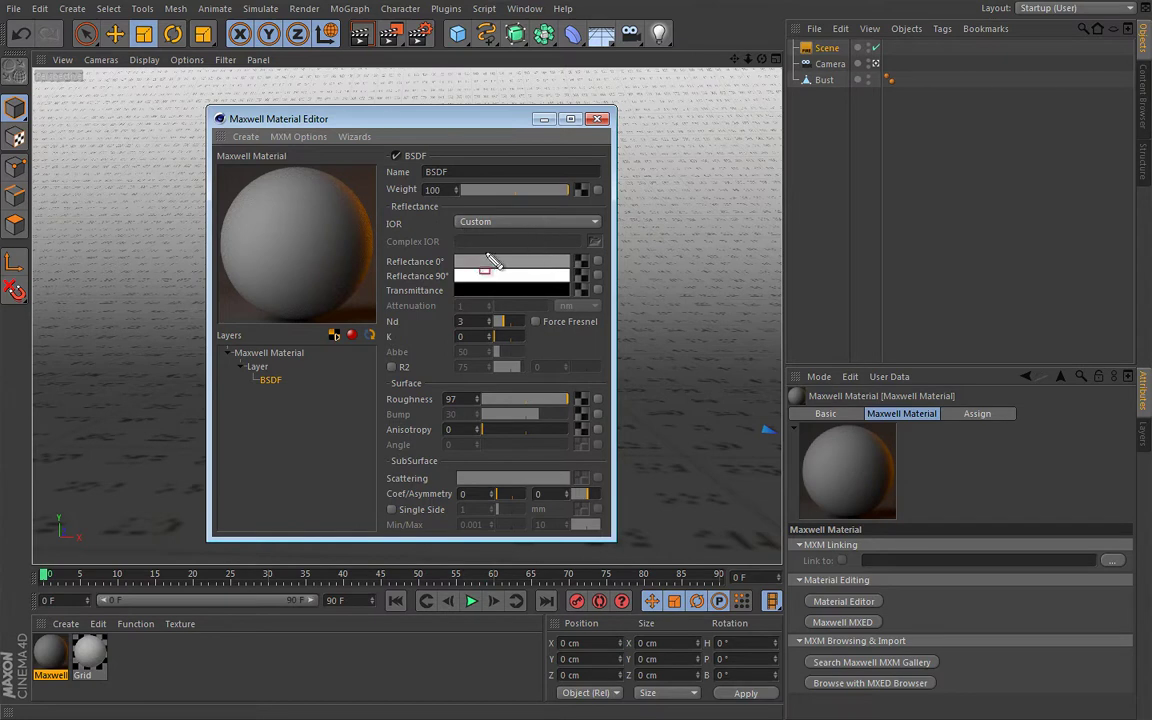
pyautogui.moveTo(385, 236)
pyautogui.mouseDown()
pyautogui.moveTo(400, 368)
pyautogui.moveTo(608, 372)
pyautogui.mouseUp()
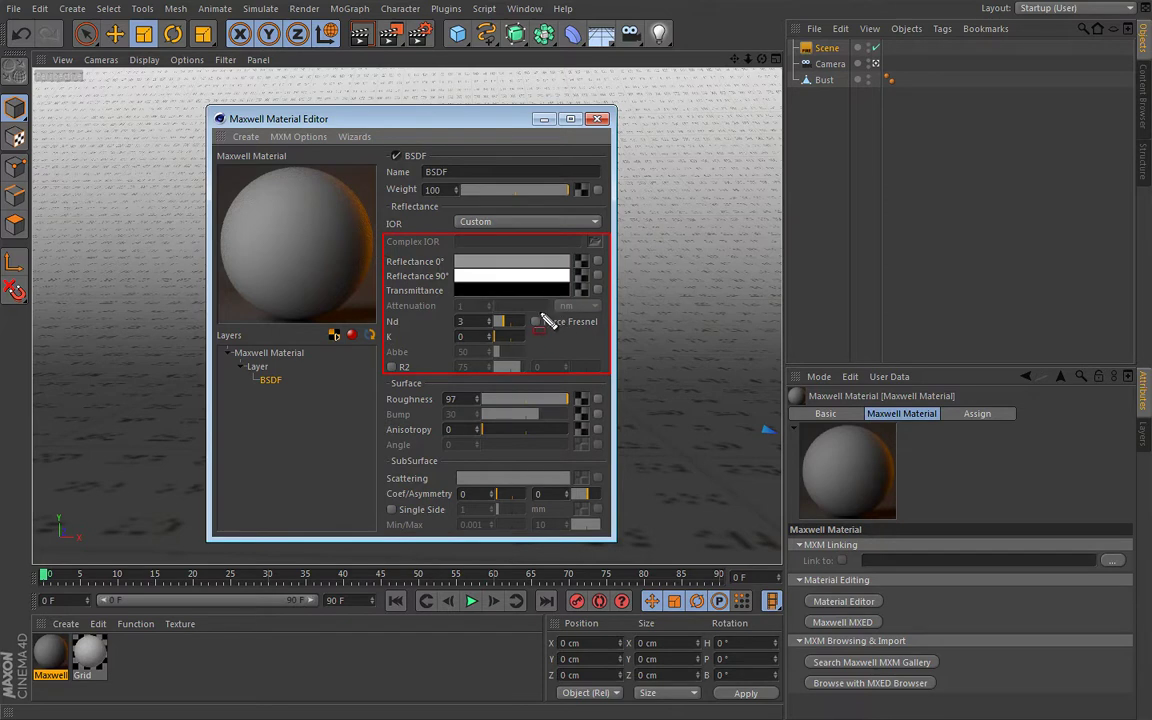
pyautogui.press('Escape')
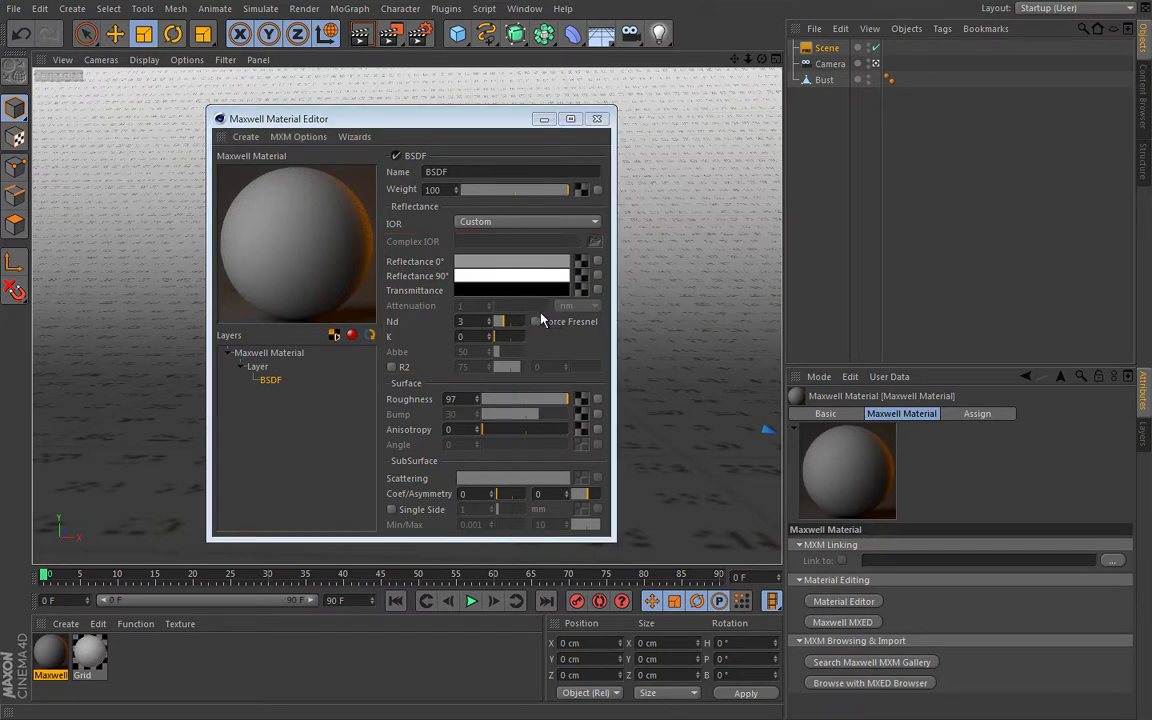
# Step: Switch the BSDF IOR to Measured Data and load copper.ior as the complex IOR file
pyautogui.click(582, 222)
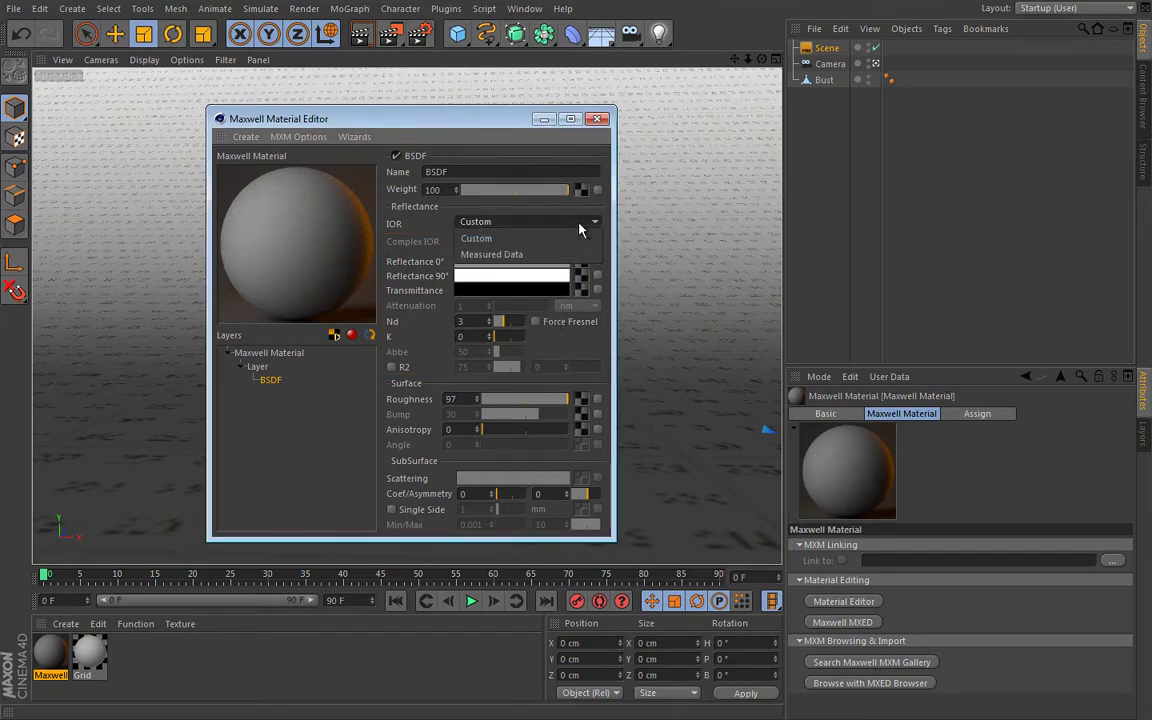
pyautogui.click(538, 255)
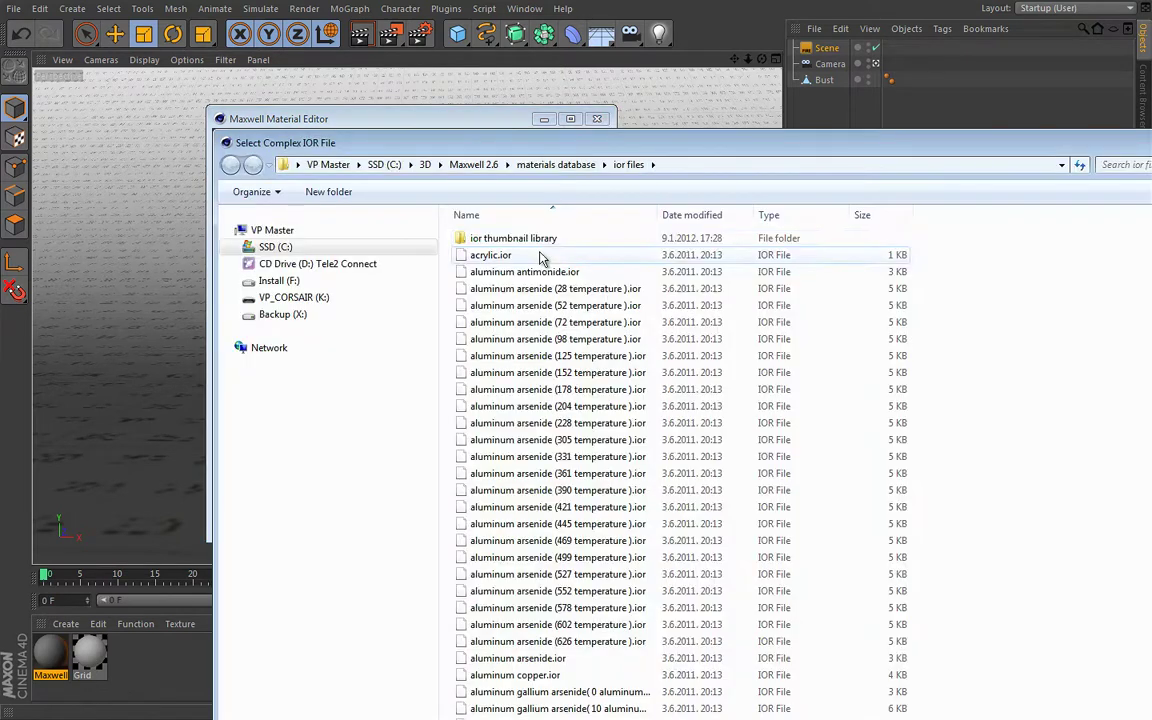
pyautogui.moveTo(545, 140); pyautogui.dragTo(435, 9)
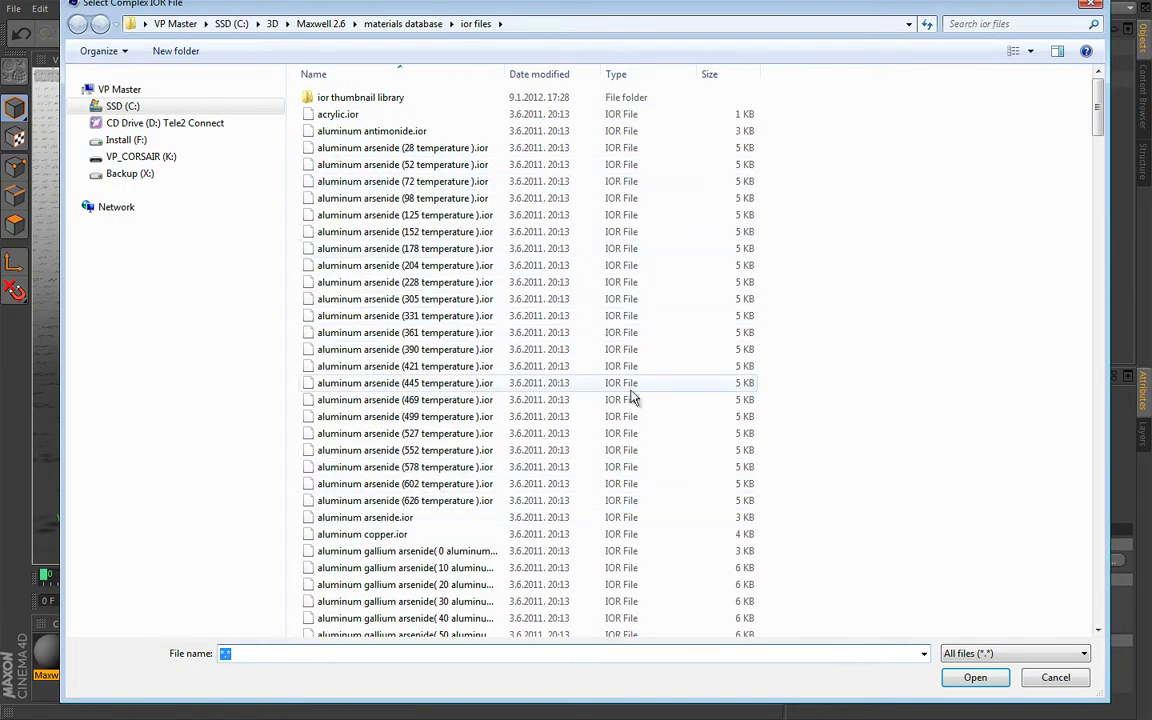
pyautogui.moveTo(1100, 105); pyautogui.dragTo(1100, 148)
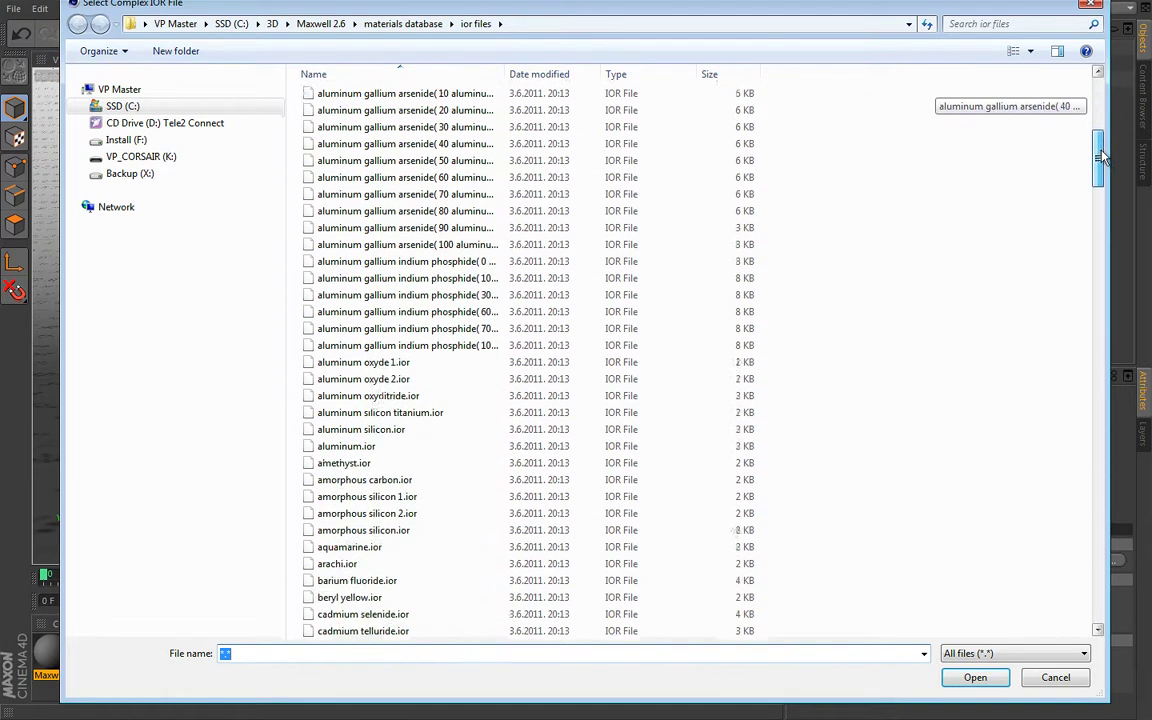
pyautogui.moveTo(1100, 157); pyautogui.dragTo(1100, 204)
pyautogui.click(354, 342)
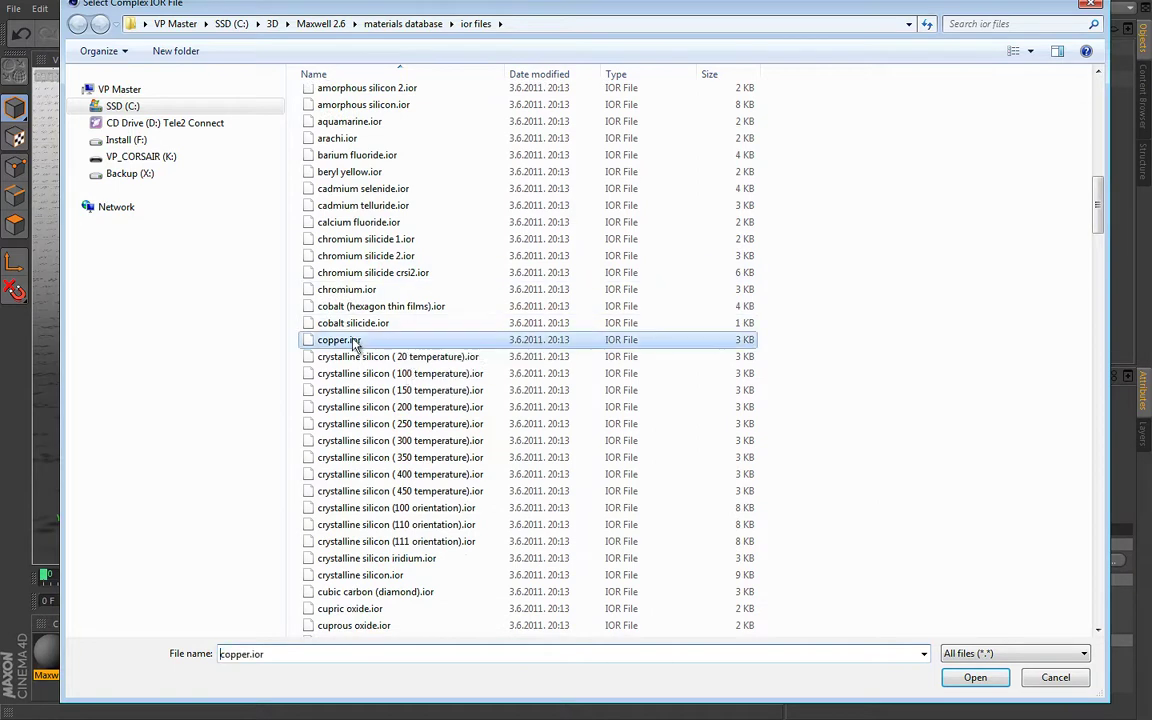
pyautogui.click(975, 679)
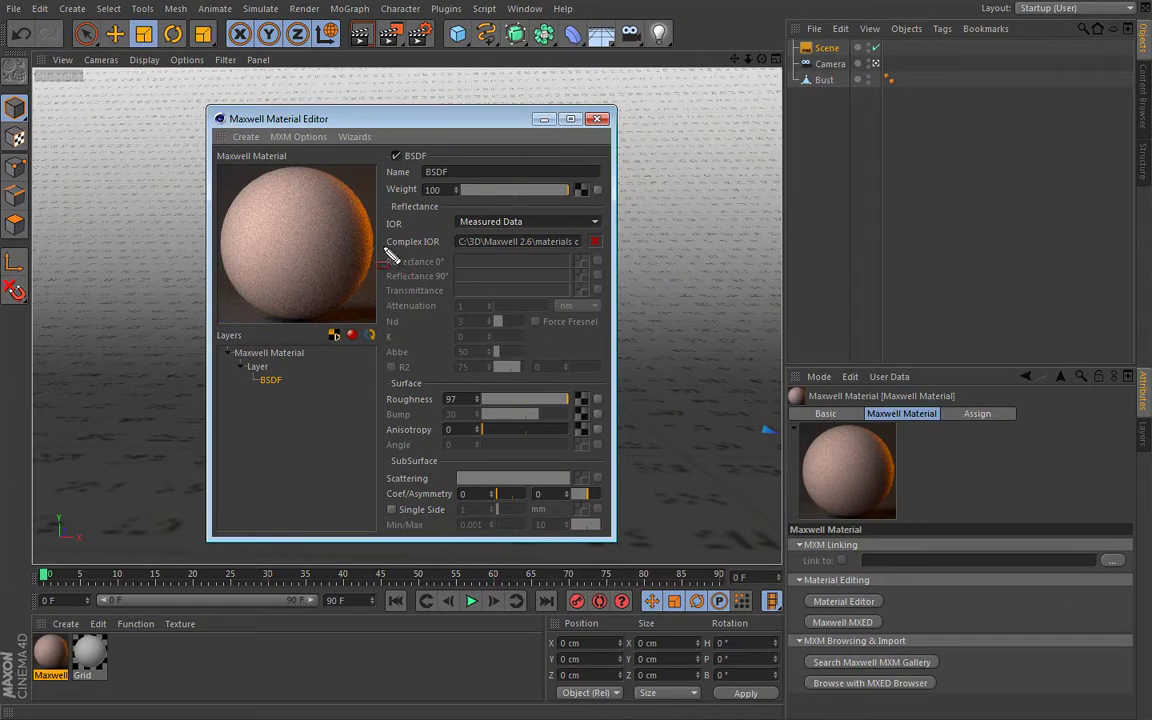
pyautogui.moveTo(385, 252)
pyautogui.mouseDown()
pyautogui.moveTo(392, 288)
pyautogui.moveTo(470, 372)
pyautogui.moveTo(617, 381)
pyautogui.mouseUp()
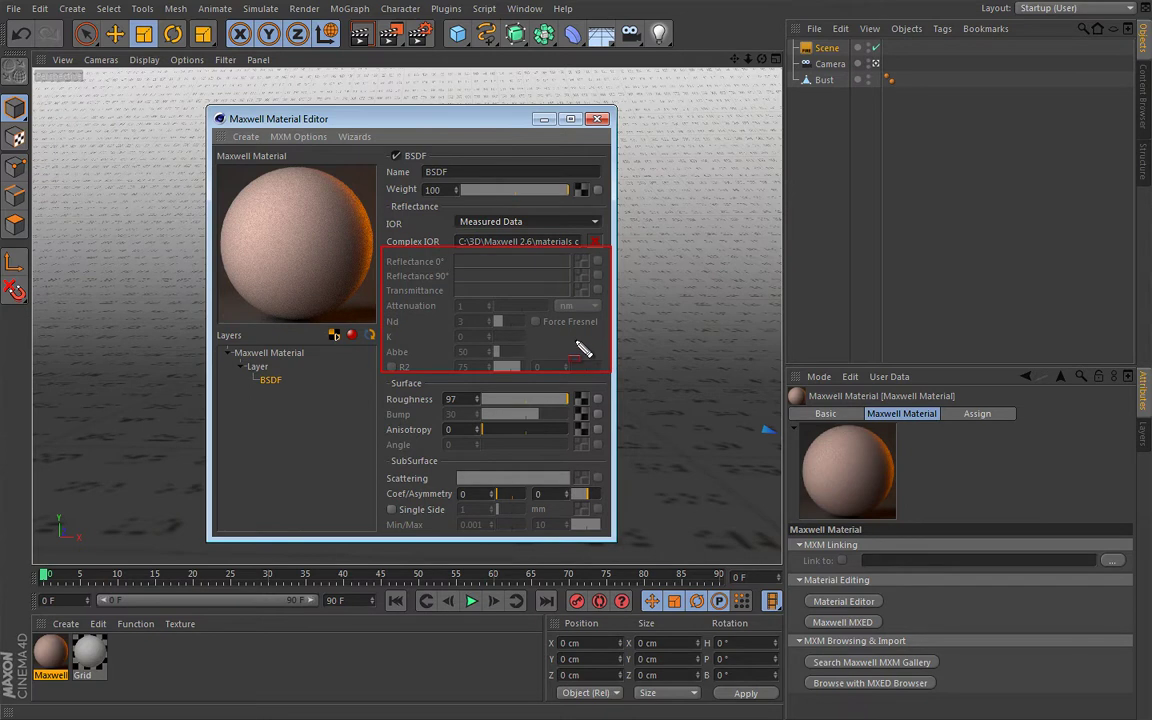
pyautogui.press('Escape')
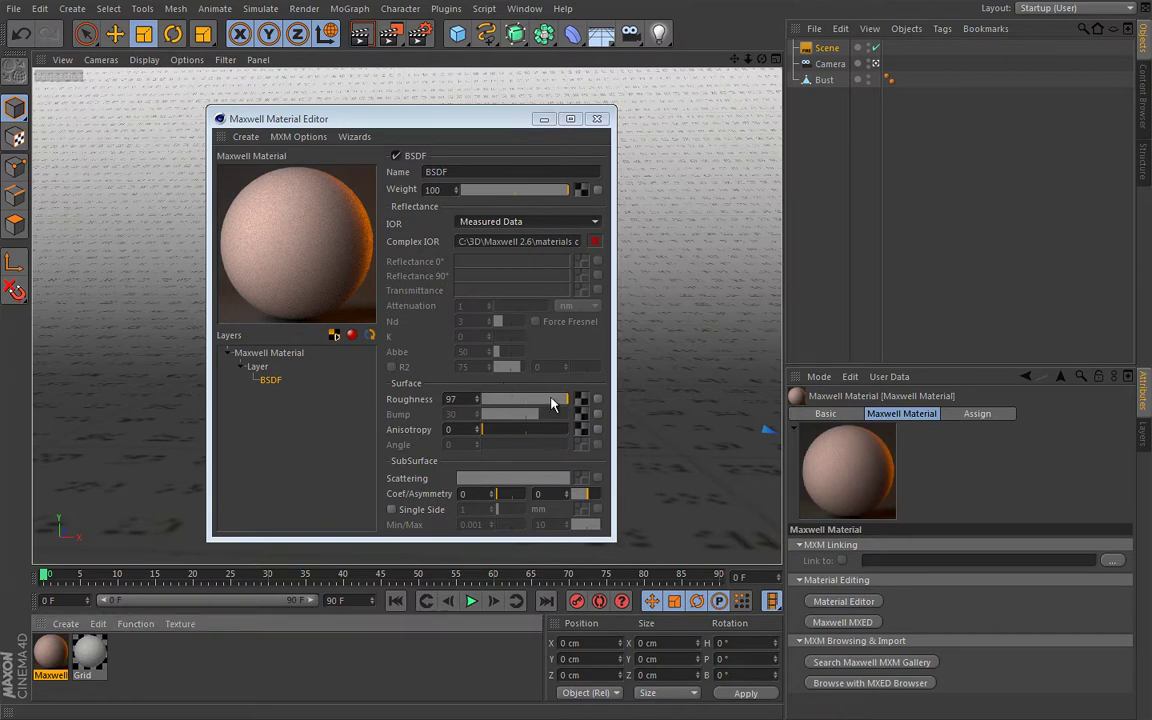
# Step: Drag the roughness down to about 20, then try values 1 and 0
pyautogui.moveTo(556, 402); pyautogui.dragTo(527, 410)
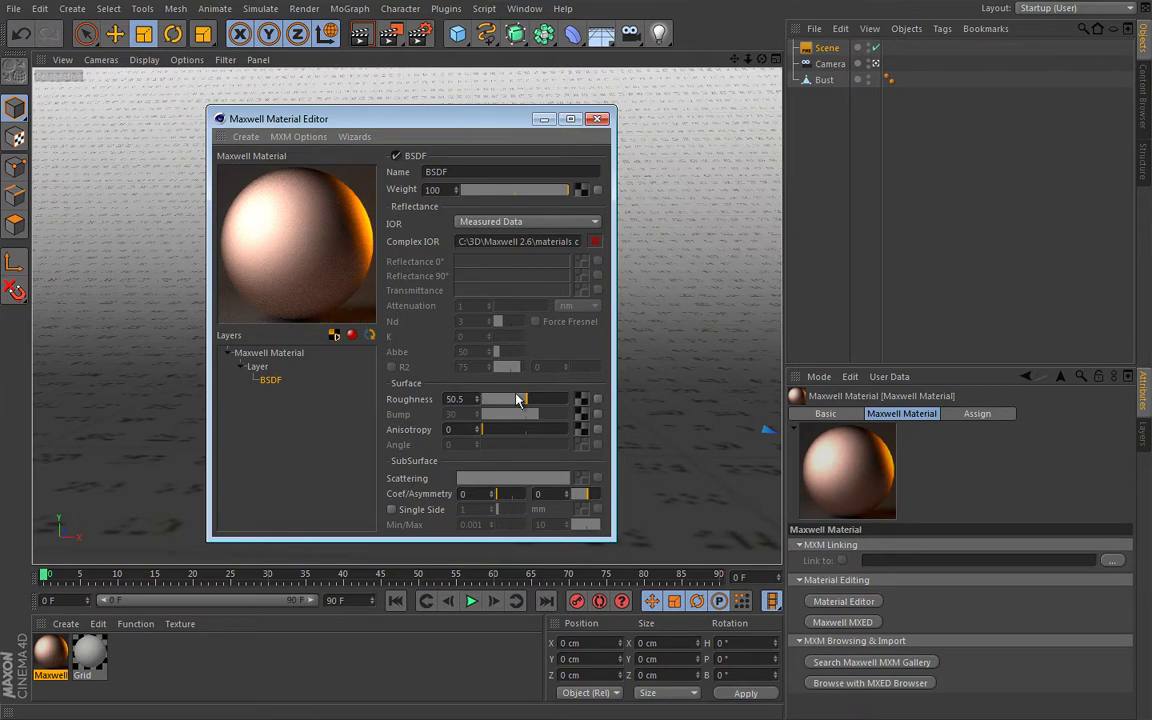
pyautogui.moveTo(525, 400); pyautogui.dragTo(502, 405)
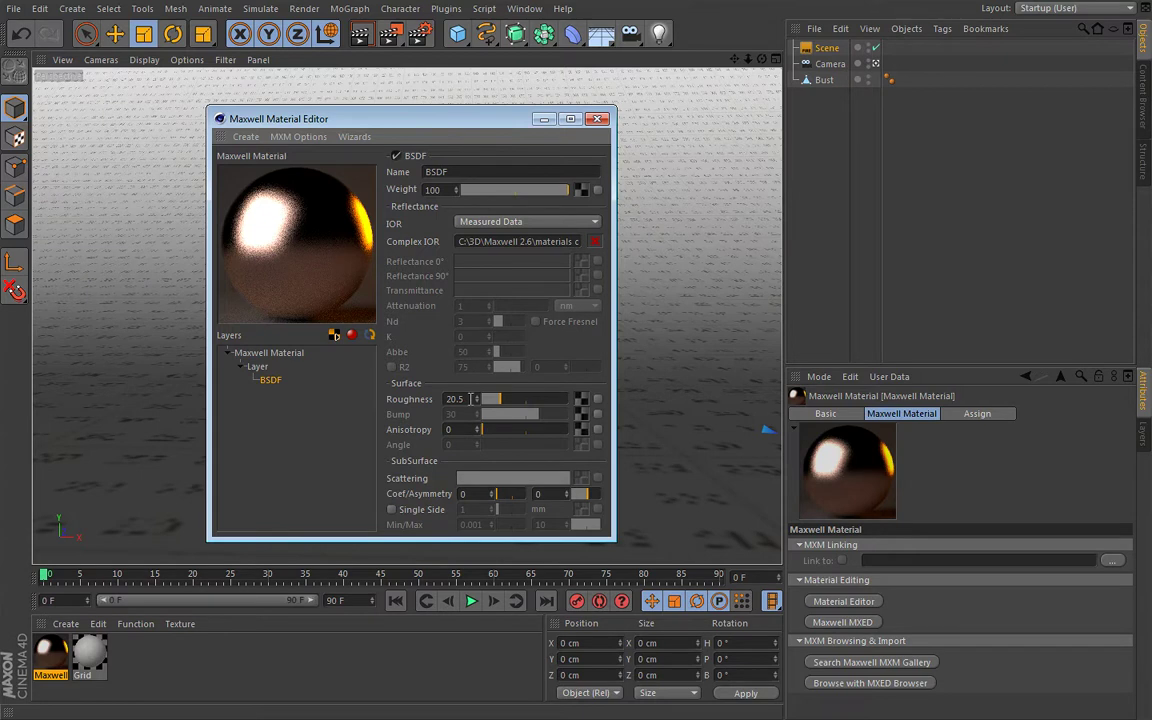
pyautogui.doubleClick(460, 398)
pyautogui.write('1')
pyautogui.press('Return')
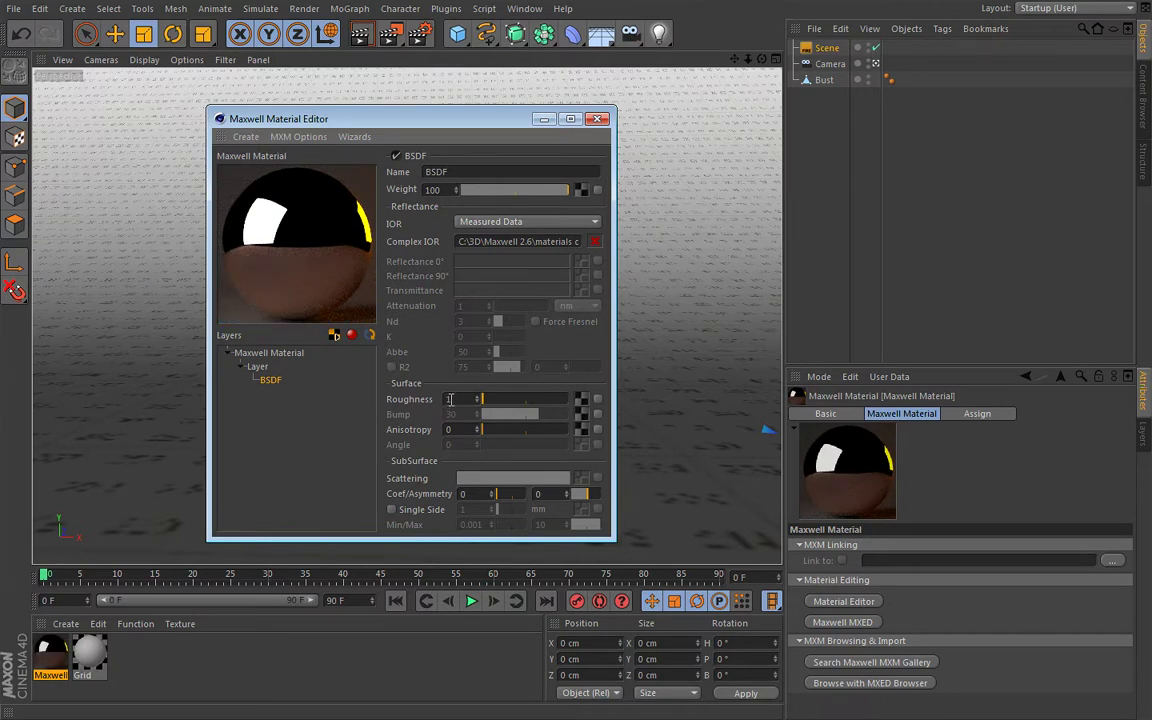
pyautogui.doubleClick(457, 398)
pyautogui.write('0')
pyautogui.press('Return')
# Step: Raise roughness again, try 22.3, and settle on a roughness of 10
pyautogui.moveTo(486, 404); pyautogui.dragTo(569, 401)
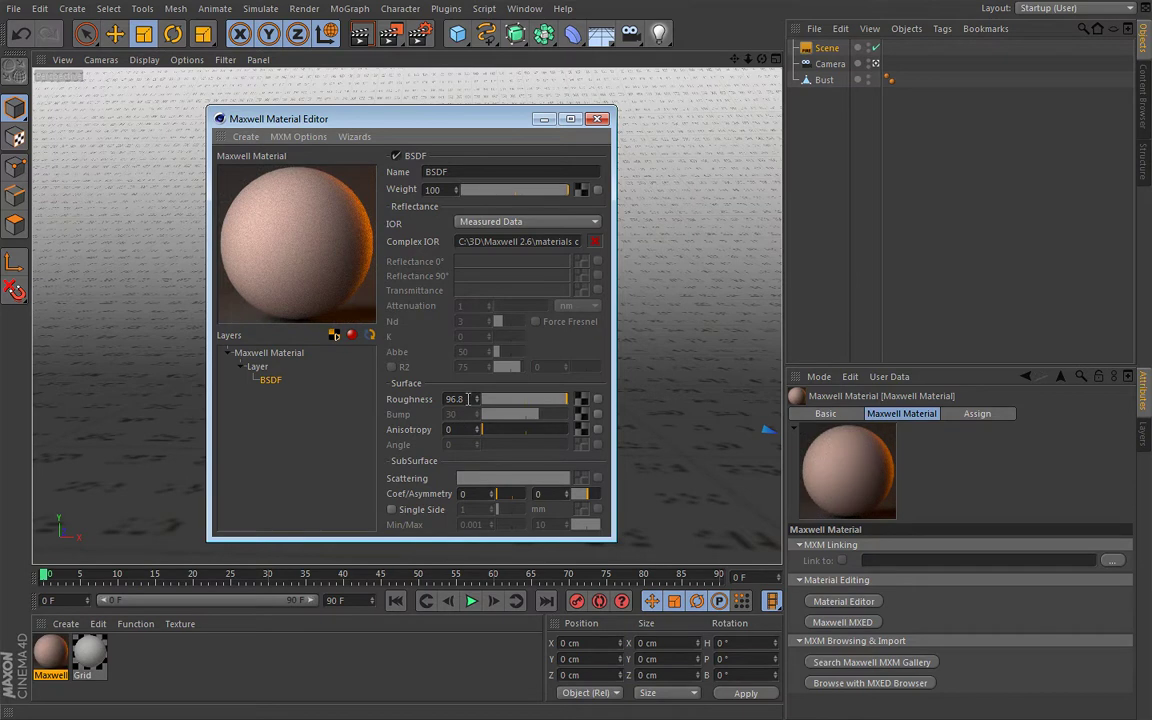
pyautogui.doubleClick(471, 398)
pyautogui.write('22.3')
pyautogui.press('Return')
pyautogui.doubleClick(466, 398)
pyautogui.write('10')
pyautogui.press('Return')
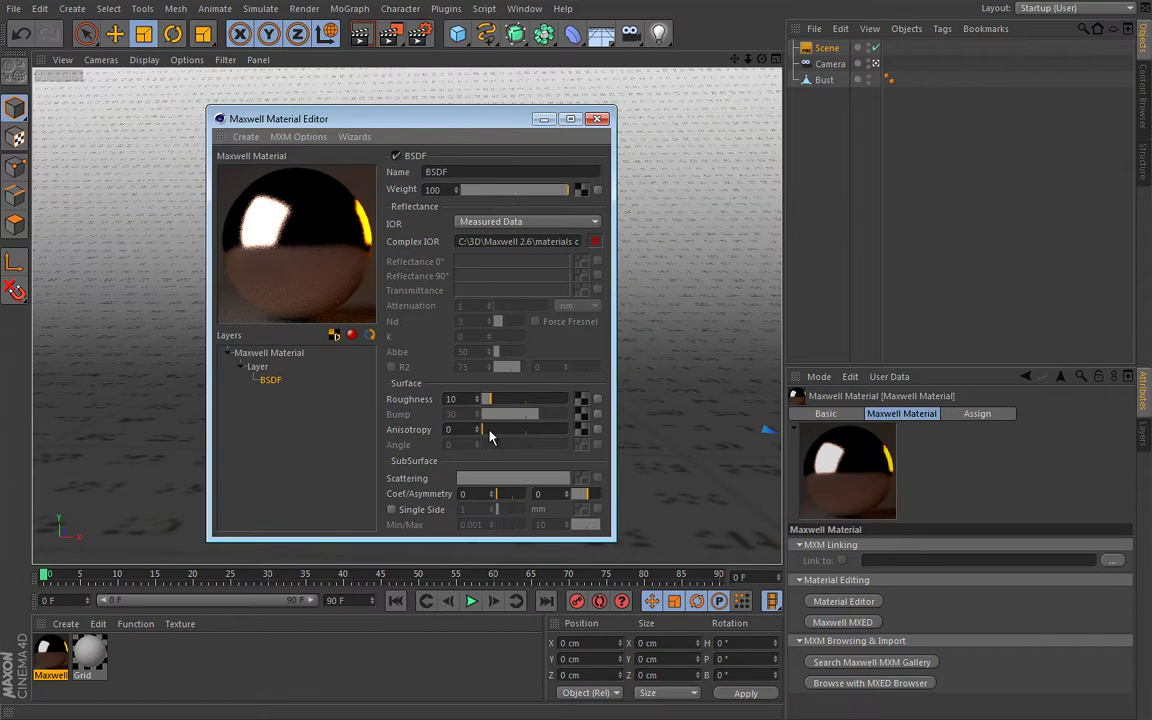
# Step: Try anisotropy 75 at several angles including 136, then reset angle and anisotropy to 0
pyautogui.moveTo(491, 431); pyautogui.dragTo(548, 430)
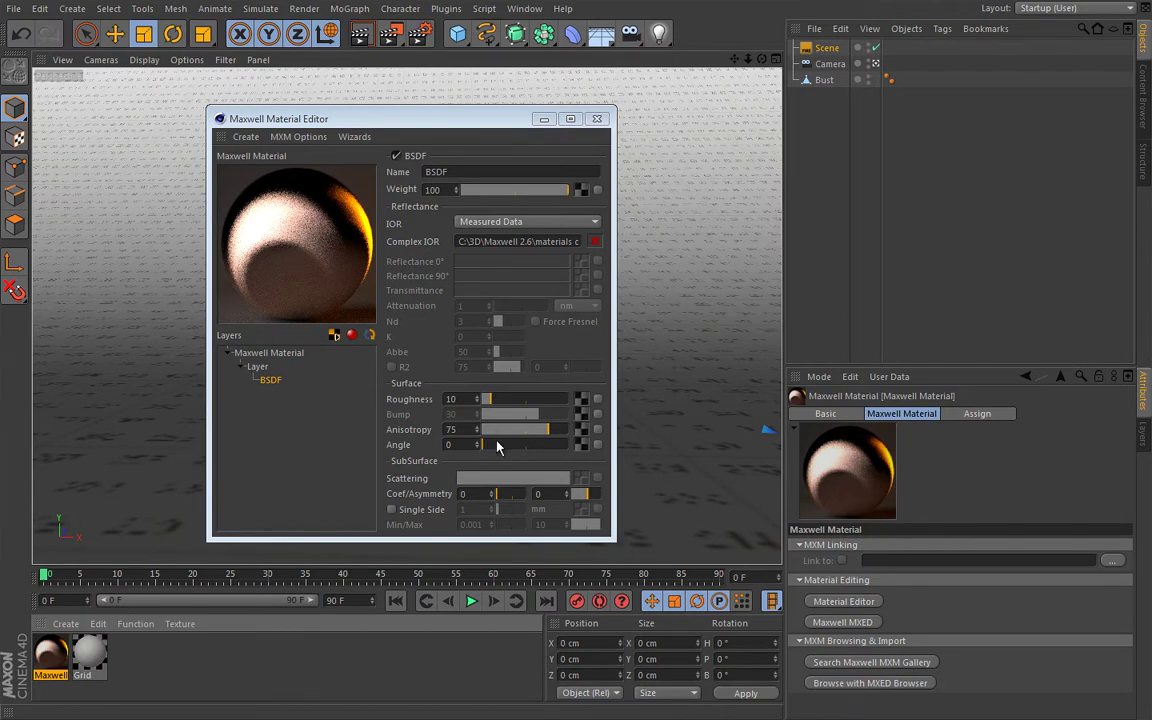
pyautogui.moveTo(488, 445); pyautogui.dragTo(528, 446)
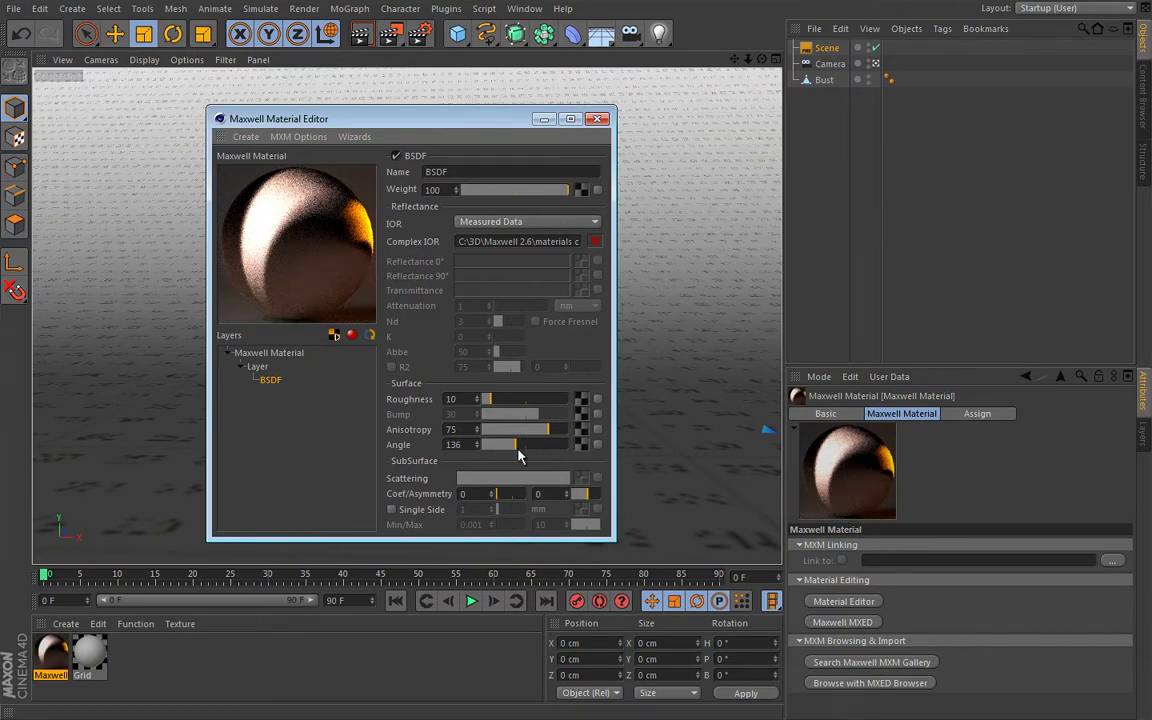
pyautogui.moveTo(515, 444); pyautogui.dragTo(437, 404)
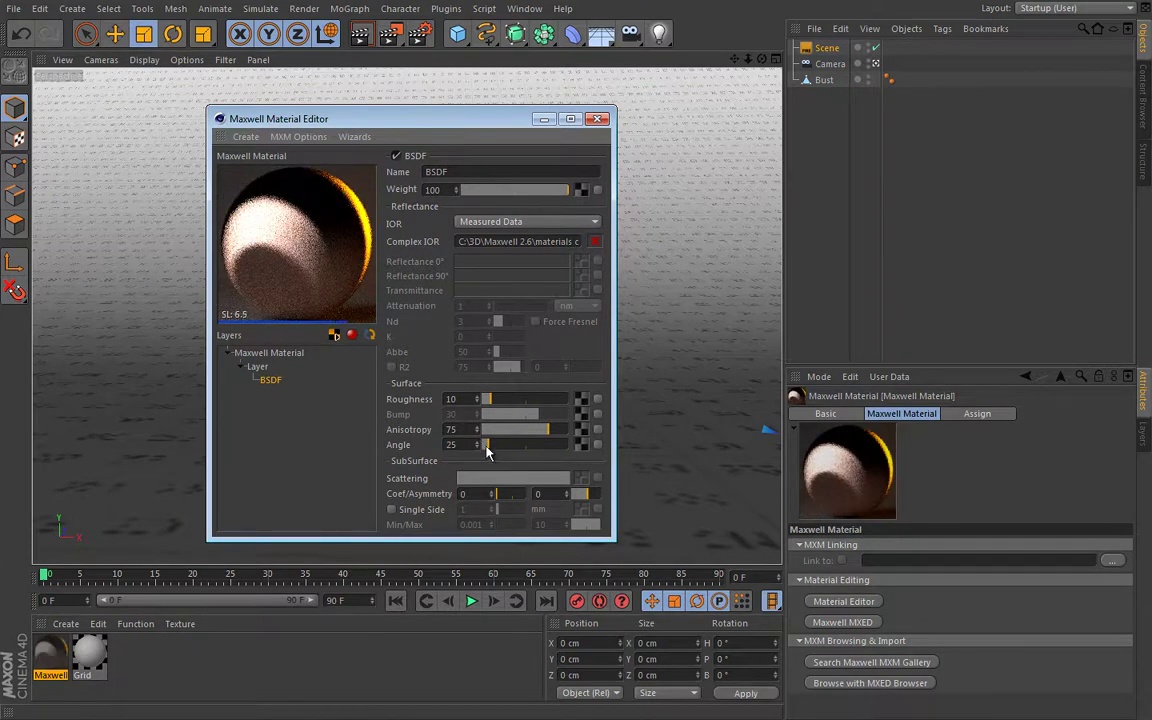
pyautogui.moveTo(483, 446); pyautogui.dragTo(470, 446)
pyautogui.moveTo(537, 432); pyautogui.dragTo(467, 434)
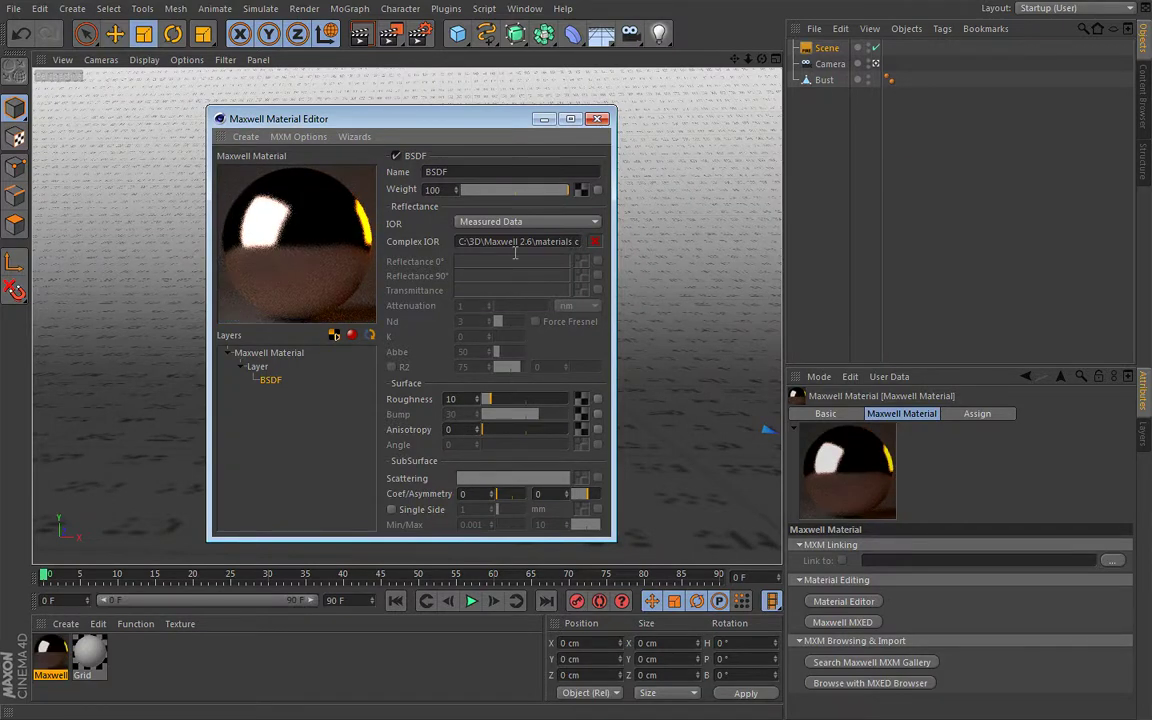
# Step: Close the material editor, put the copper Maxwell material on Bust, and show the Scene's Environment settings
pyautogui.click(544, 119)
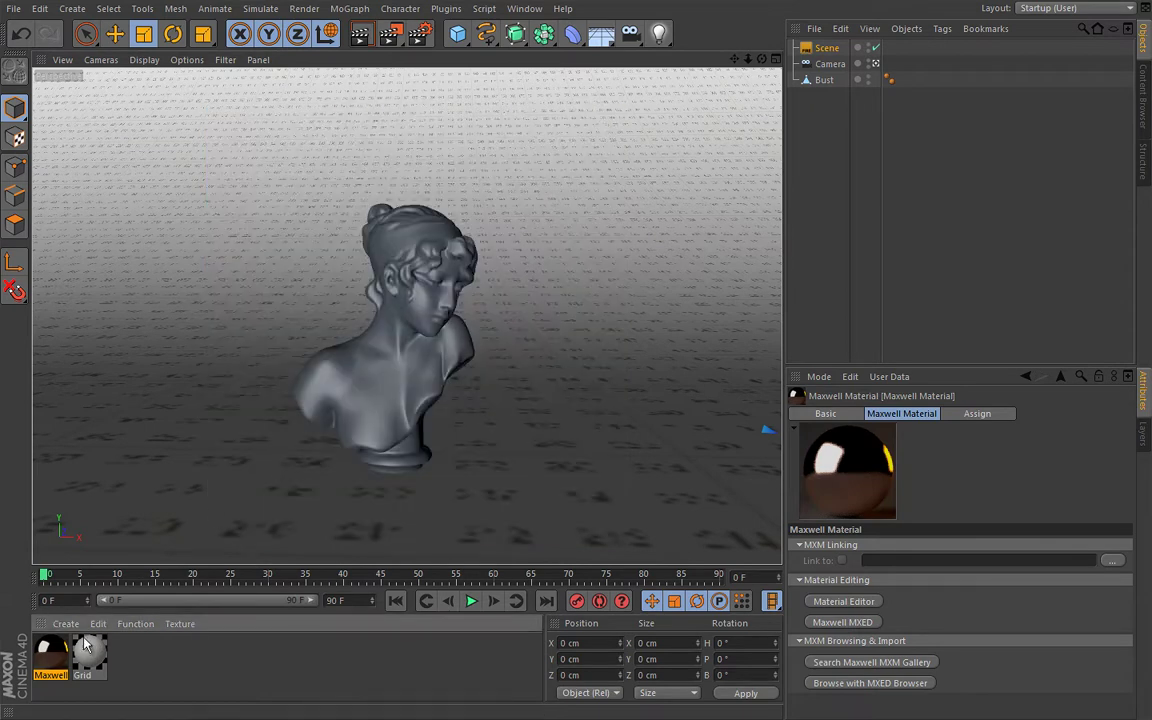
pyautogui.moveTo(87, 624); pyautogui.dragTo(828, 82)
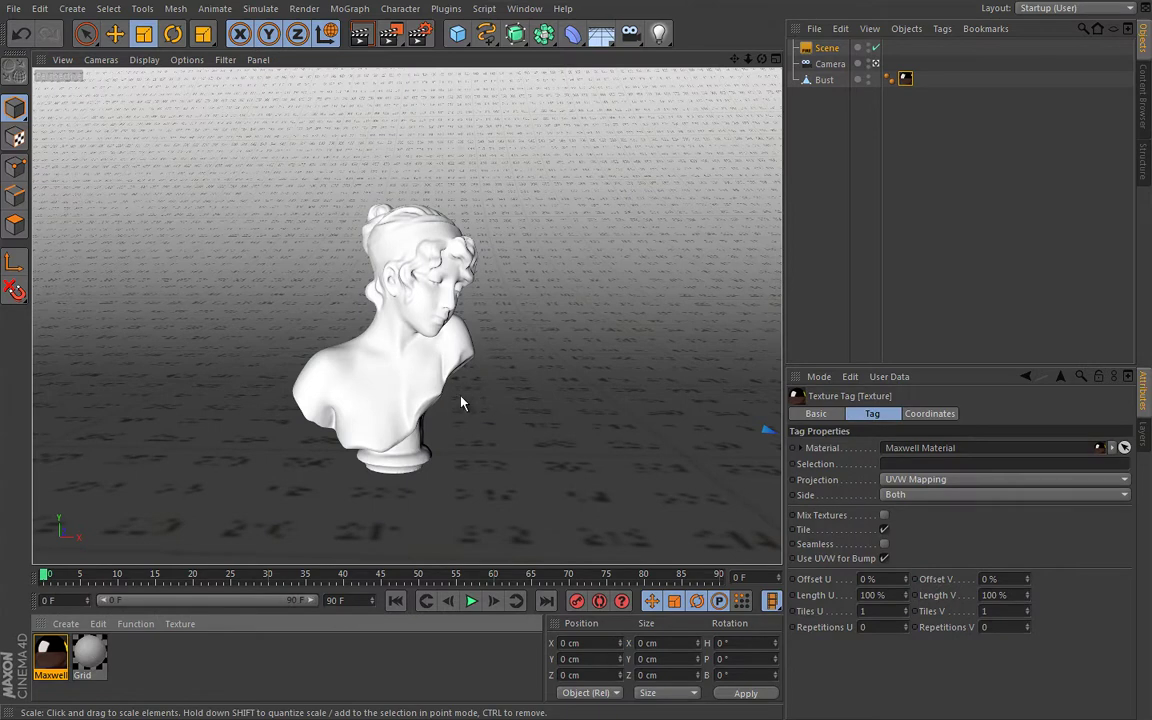
pyautogui.click(826, 48)
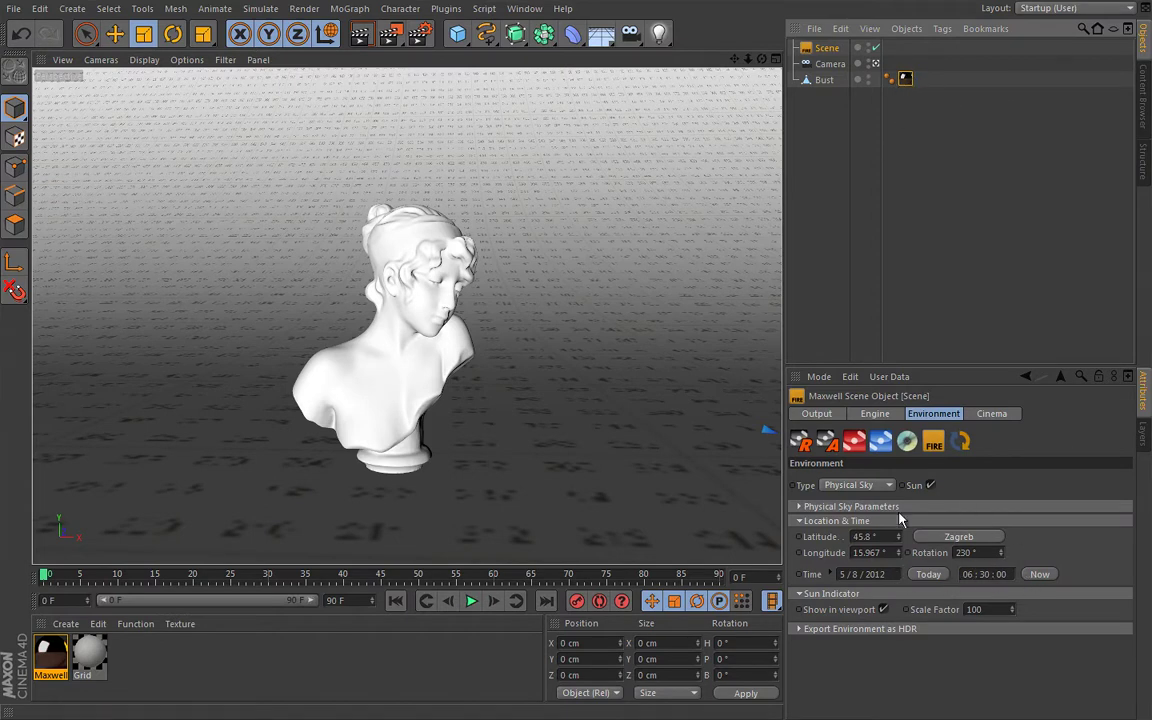
# Step: Preview the copper-clad bust in Maxwell Fire, then reopen the Maxwell material editor on its BSDF layer
pyautogui.click(963, 447)
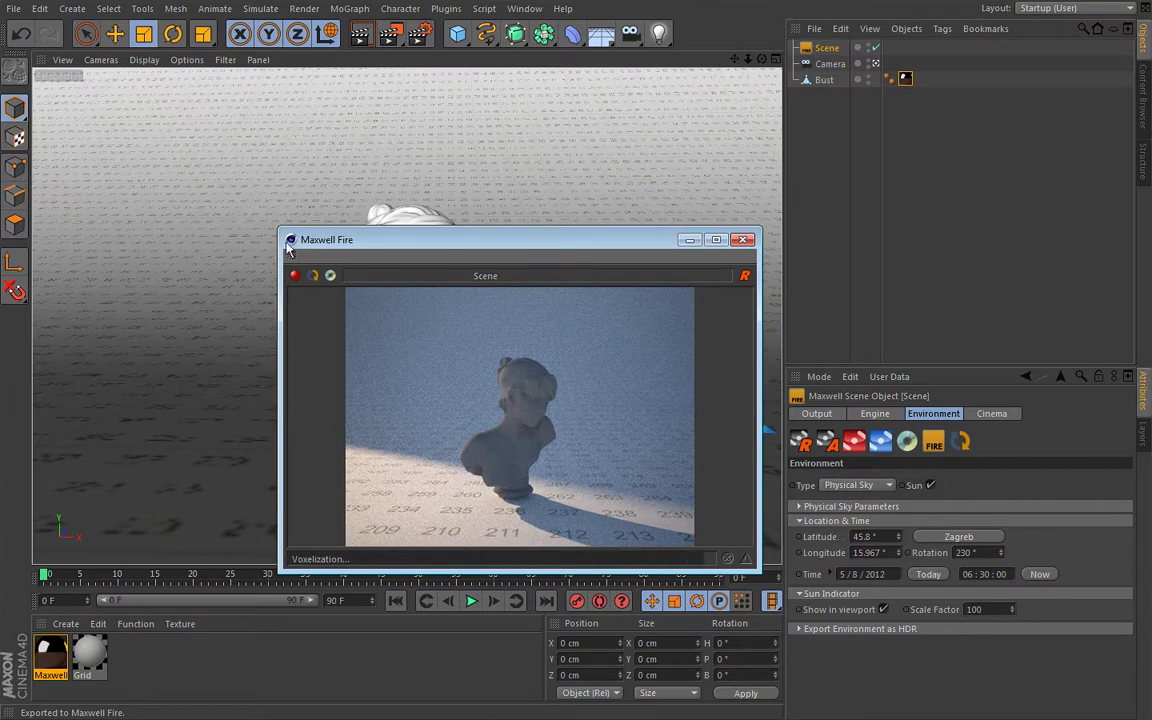
pyautogui.moveTo(372, 233); pyautogui.dragTo(264, 144)
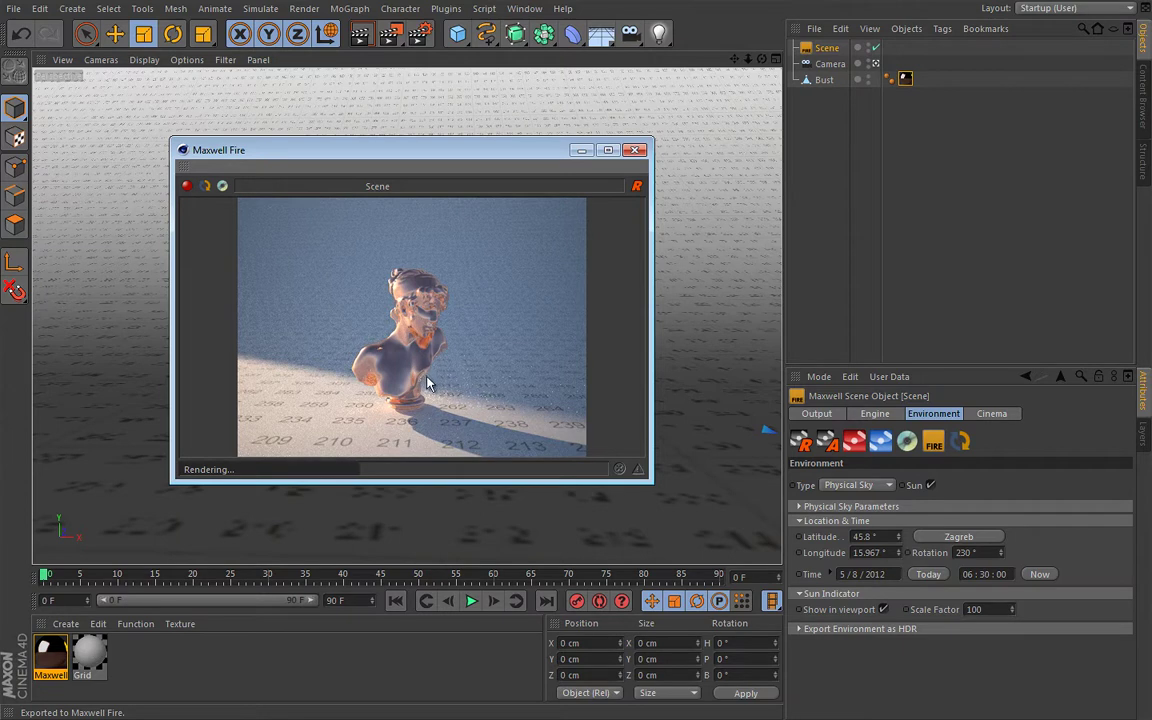
pyautogui.click(634, 150)
pyautogui.doubleClick(50, 655)
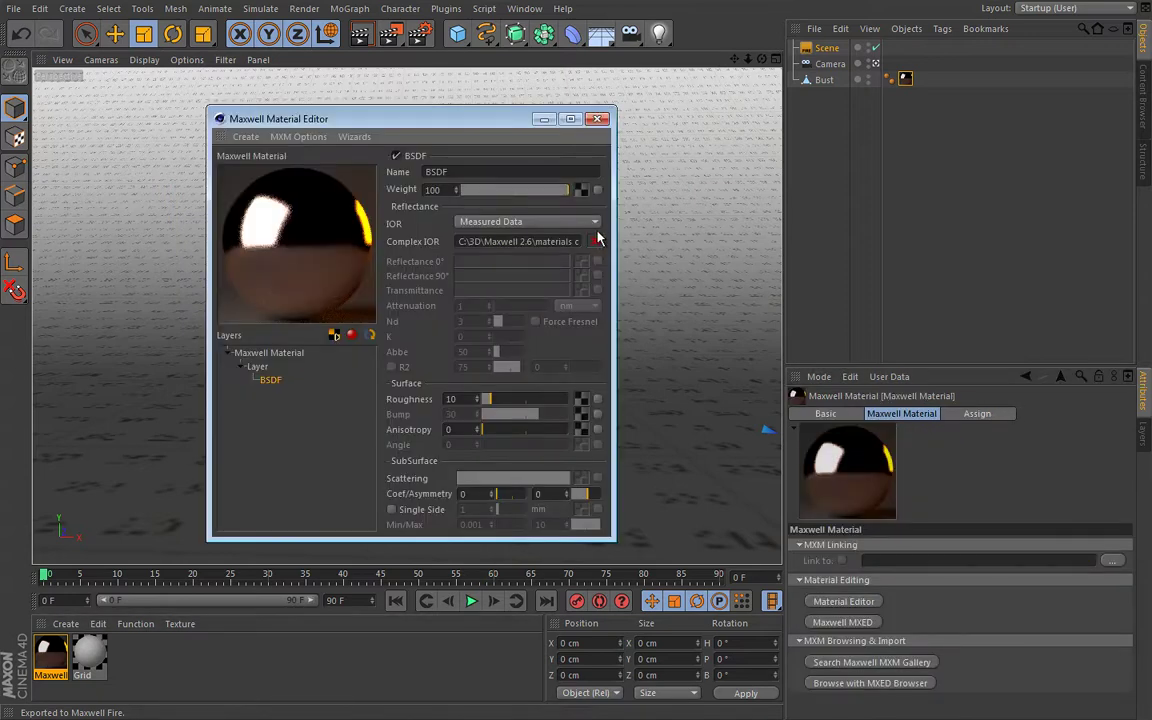
# Step: Return the BSDF layer's IOR to Custom with Nd 3, cancelling the Measured Data IOR file choice
pyautogui.click(596, 222)
pyautogui.click(596, 238)
pyautogui.click(596, 222)
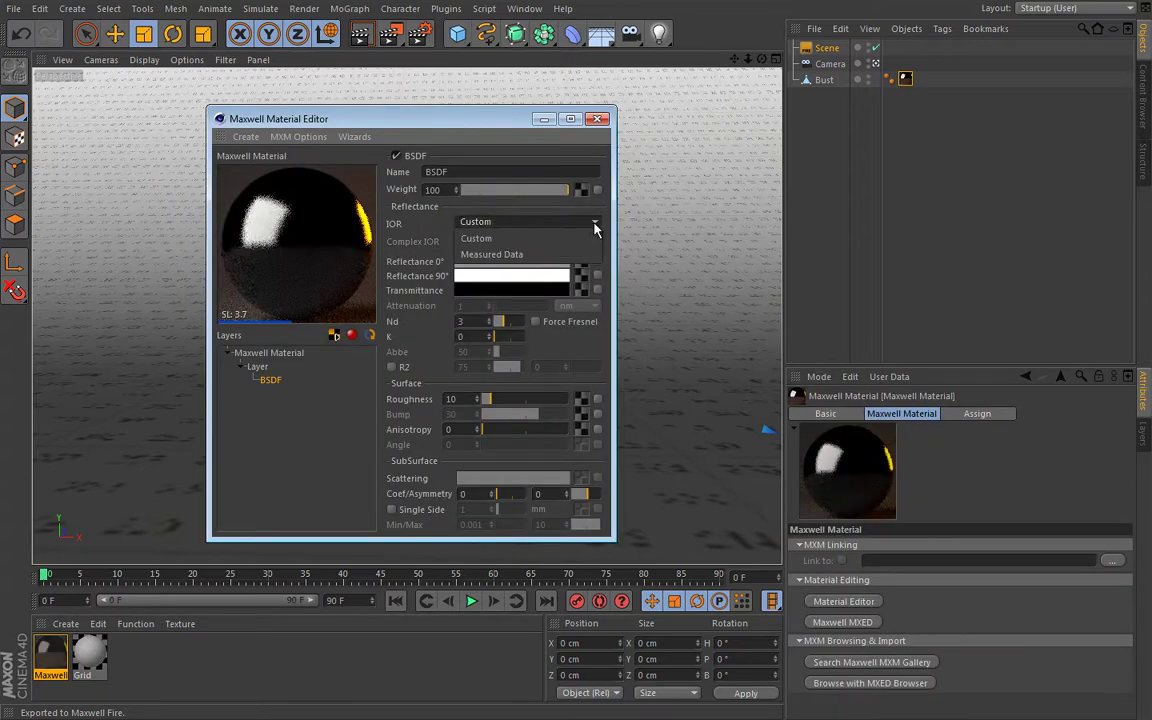
pyautogui.click(560, 253)
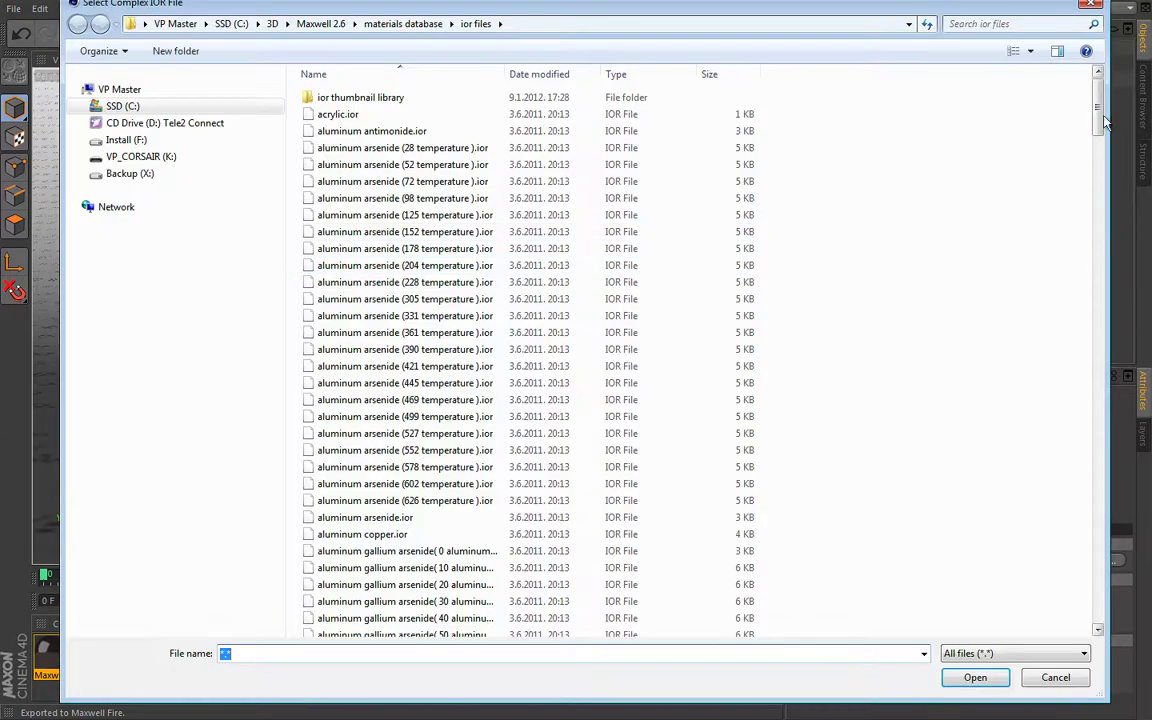
pyautogui.click(1100, 185)
pyautogui.moveTo(1108, 188); pyautogui.dragTo(1047, 479)
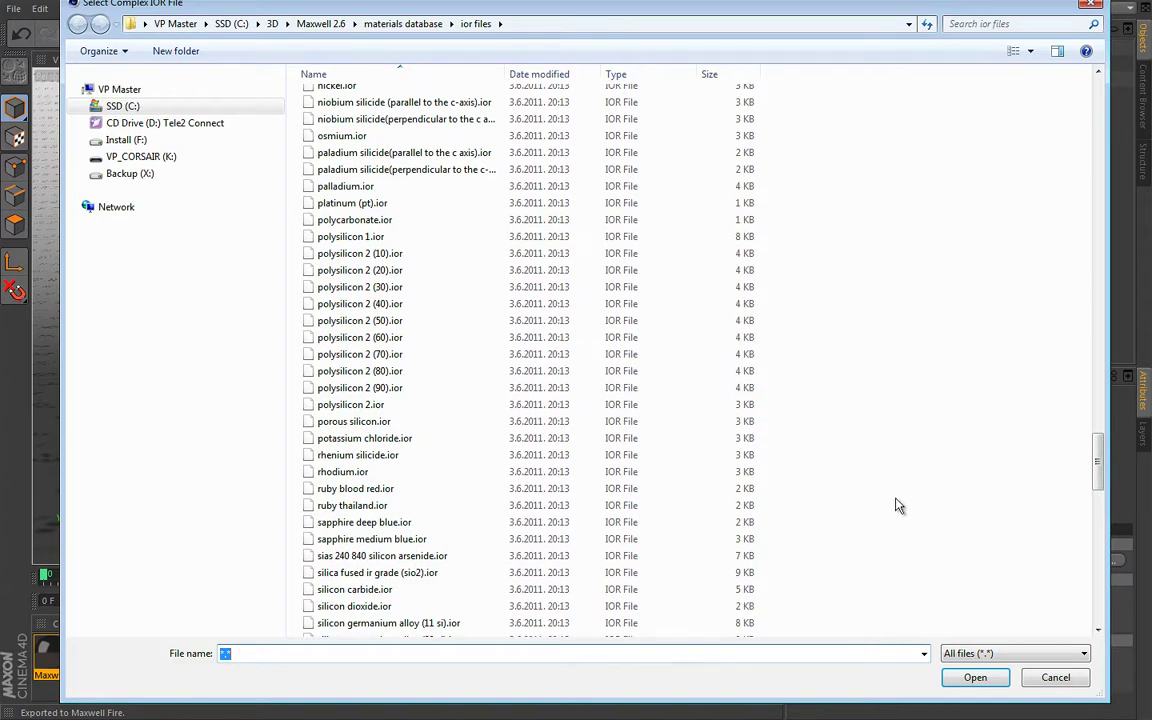
pyautogui.click(1056, 677)
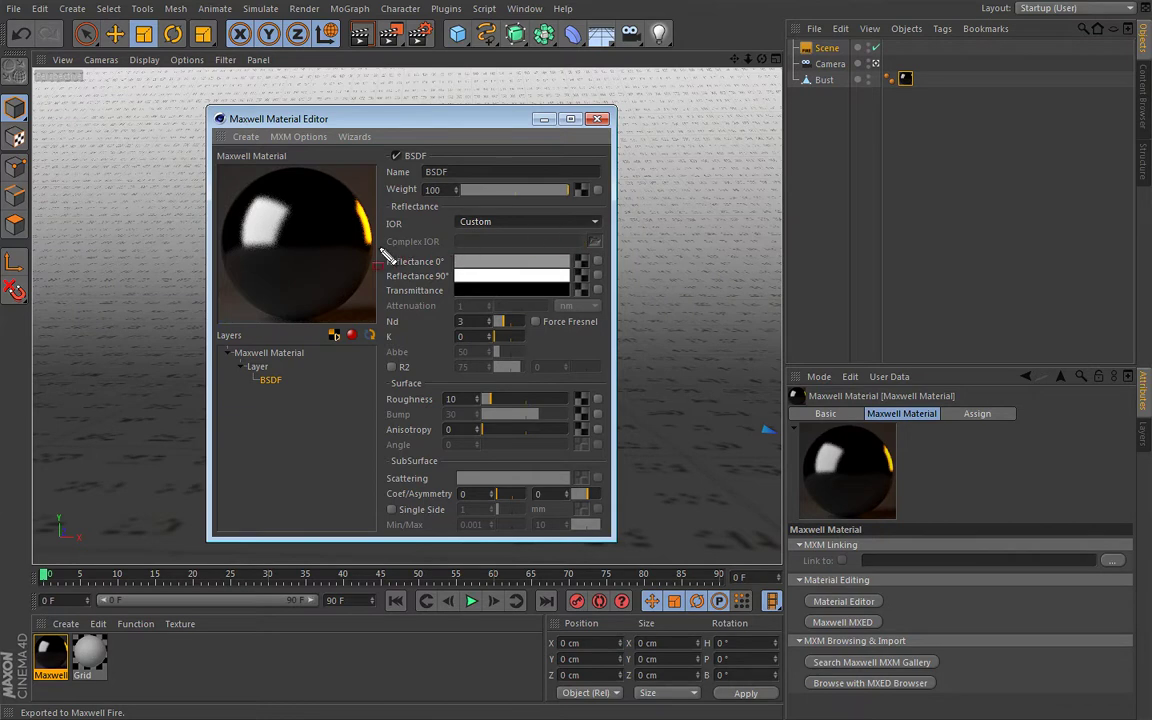
pyautogui.moveTo(382, 255)
pyautogui.mouseDown()
pyautogui.moveTo(398, 334)
pyautogui.moveTo(457, 378)
pyautogui.moveTo(607, 382)
pyautogui.mouseUp()
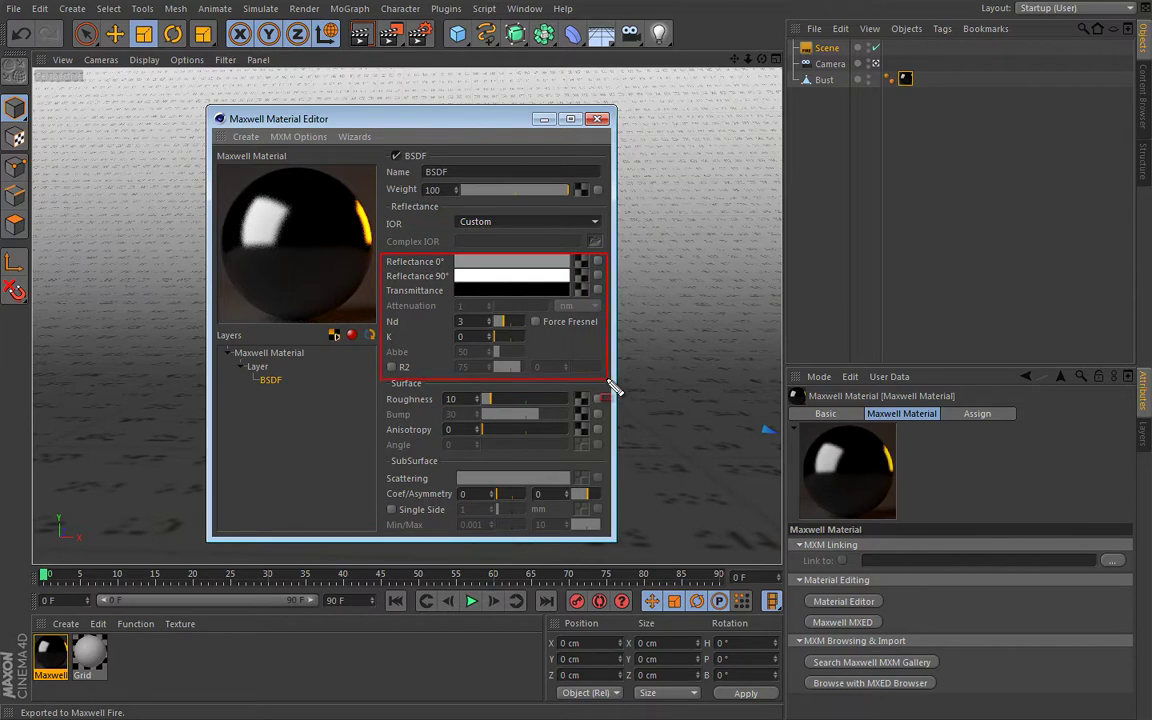